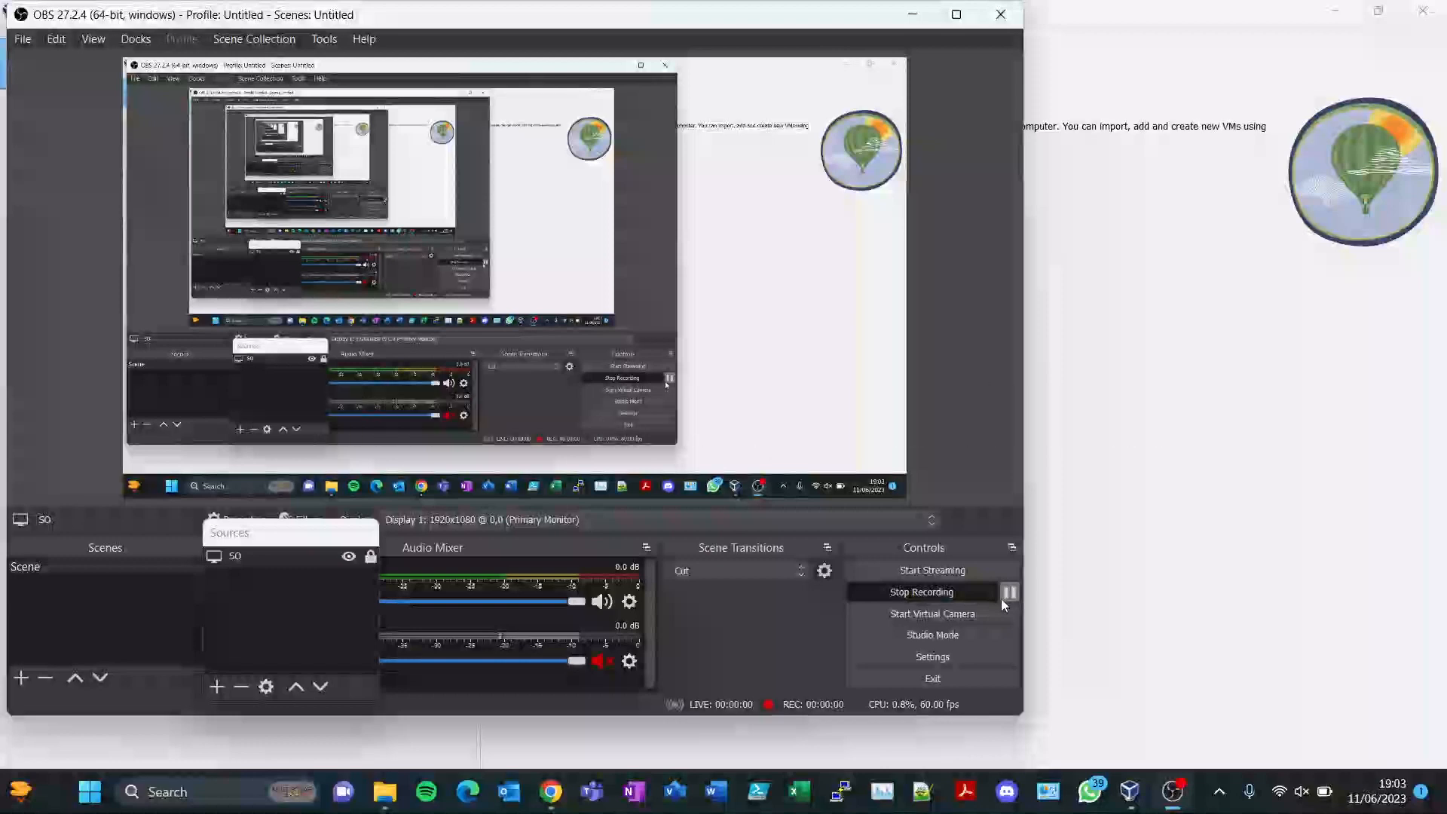
- Minimize VirtualBox Manager and the recording OBS window to reveal the Videos folder
{"action": "left_click", "coordinate": [1195, 532]}
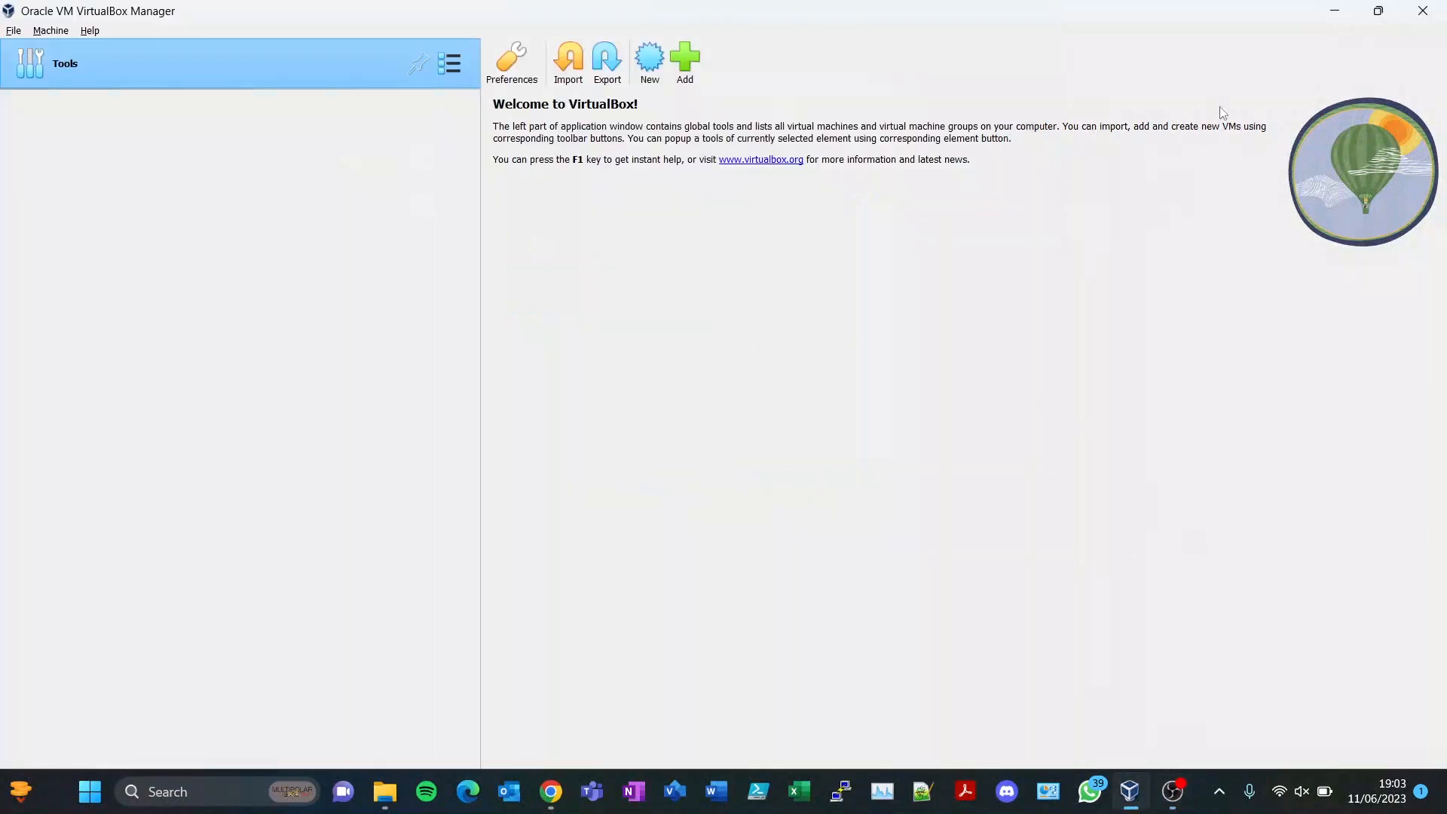
{"action": "left_click", "coordinate": [1333, 14]}
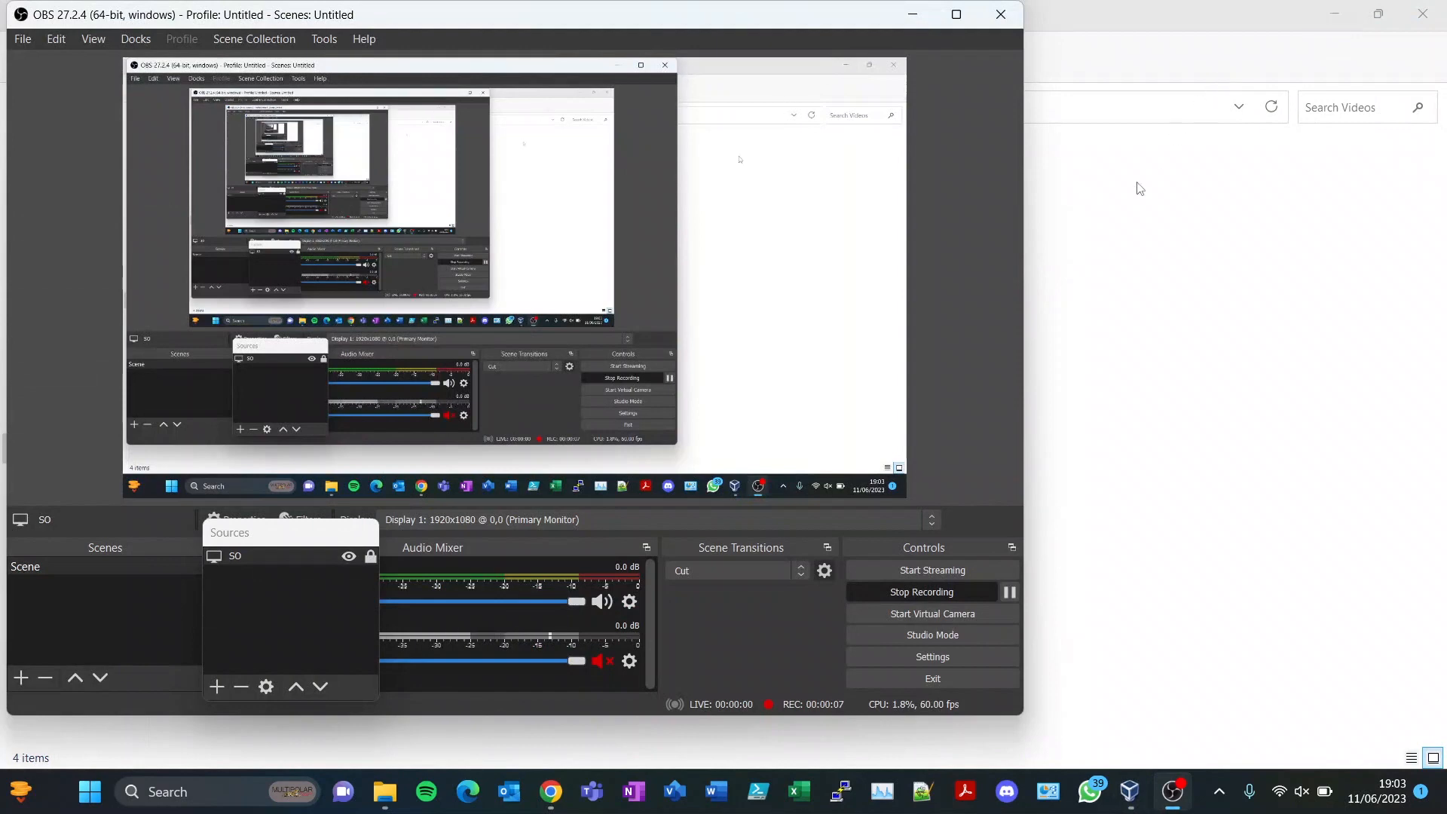
{"action": "left_click", "coordinate": [912, 15]}
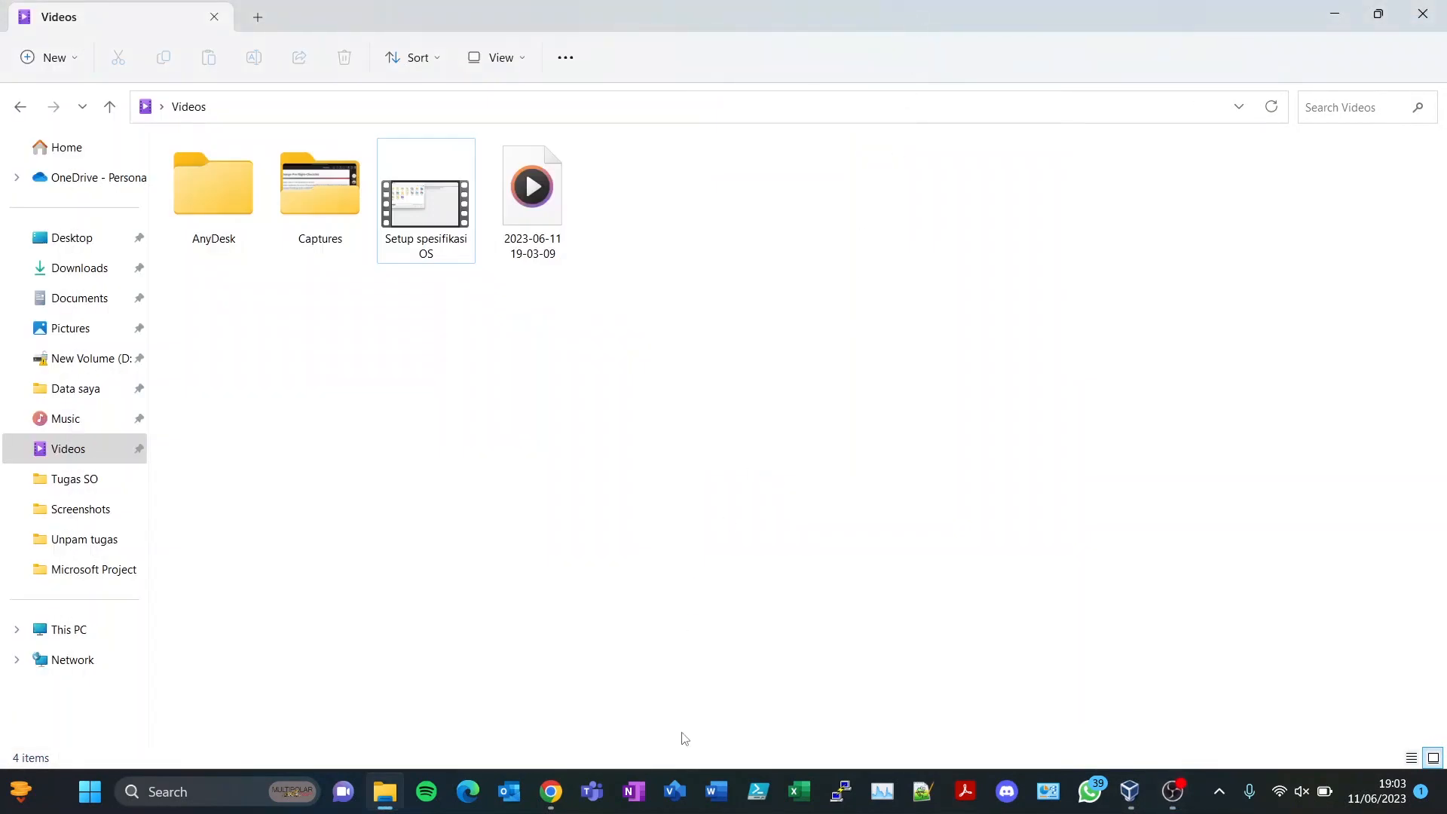
{"action": "left_click", "coordinate": [1140, 806]}
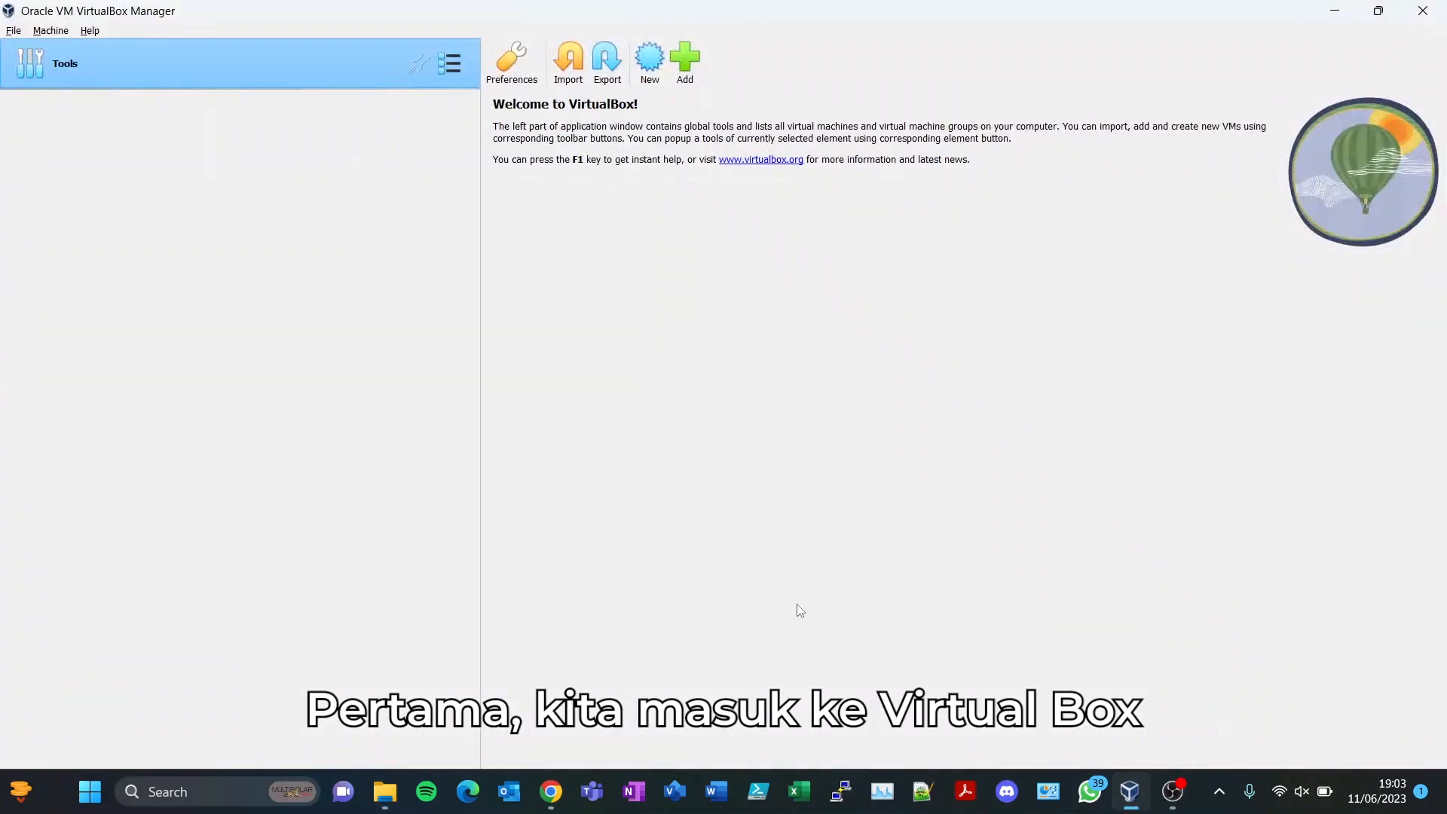
{"action": "left_click", "coordinate": [651, 66]}
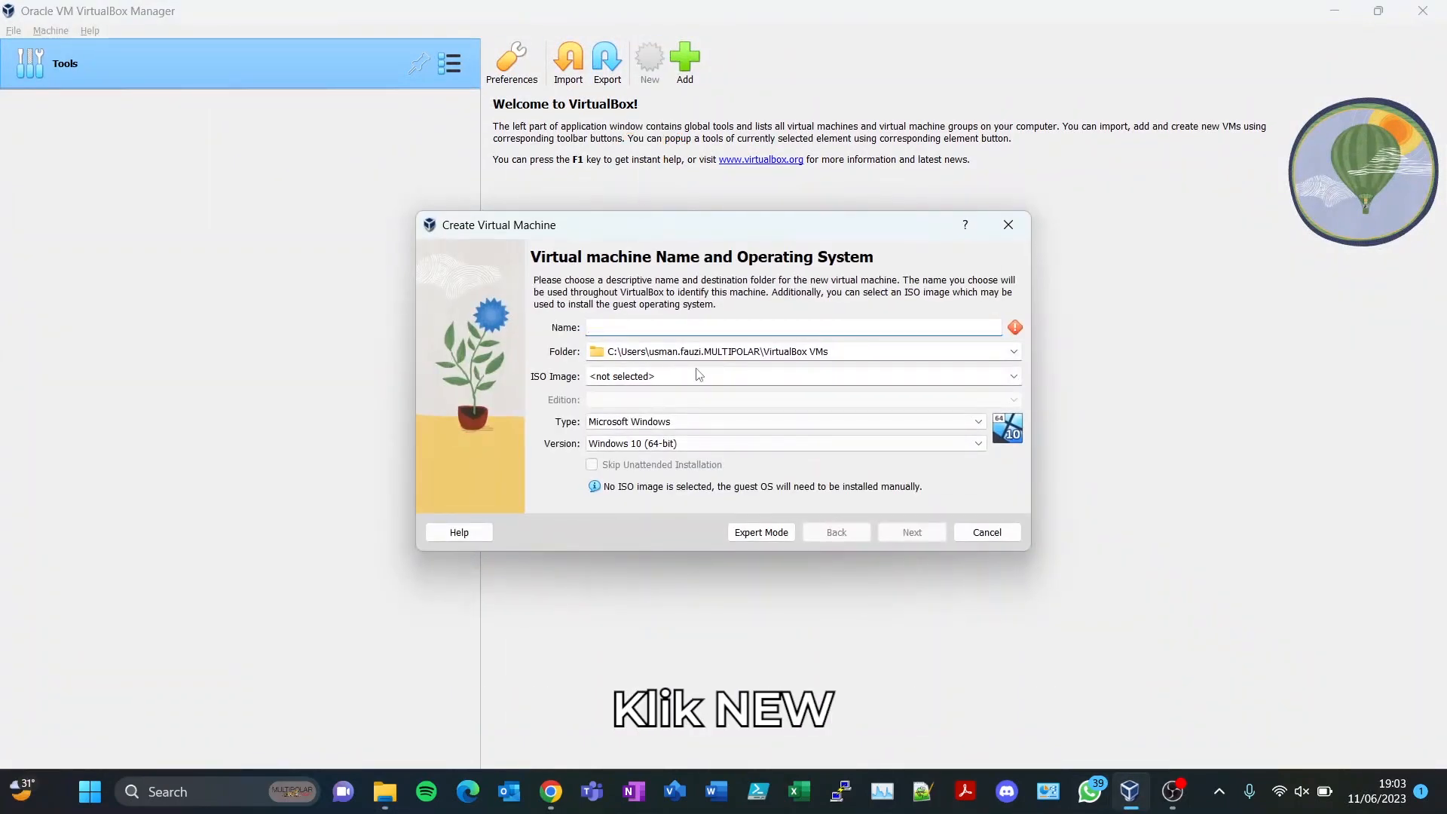
{"action": "type", "text": "Ubu"}
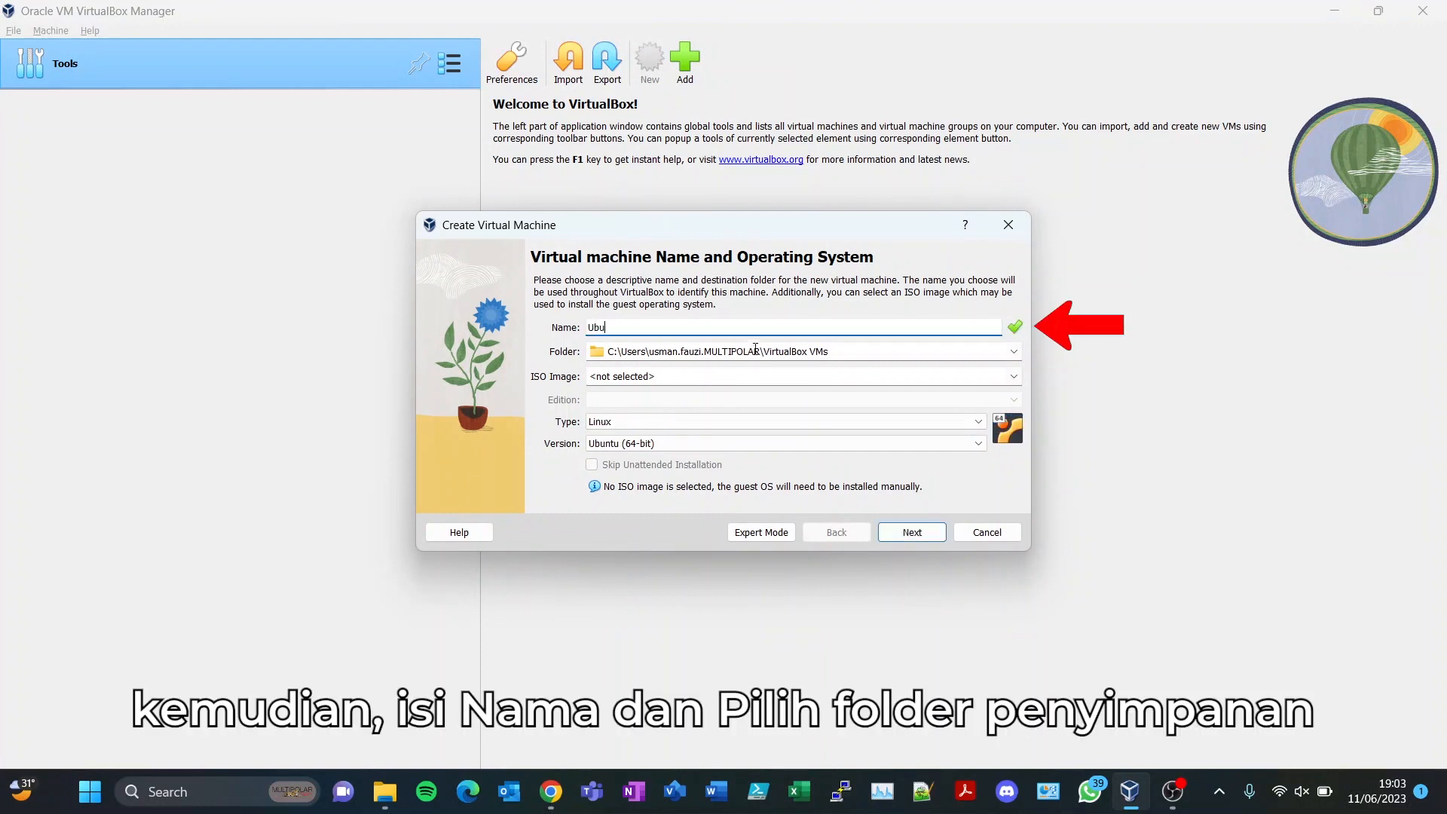
- Use ubuntu-23.04-desktop-amd64.iso from Downloads as the VM's ISO image and continue
{"action": "left_click", "coordinate": [754, 375]}
{"action": "left_click", "coordinate": [1013, 376]}
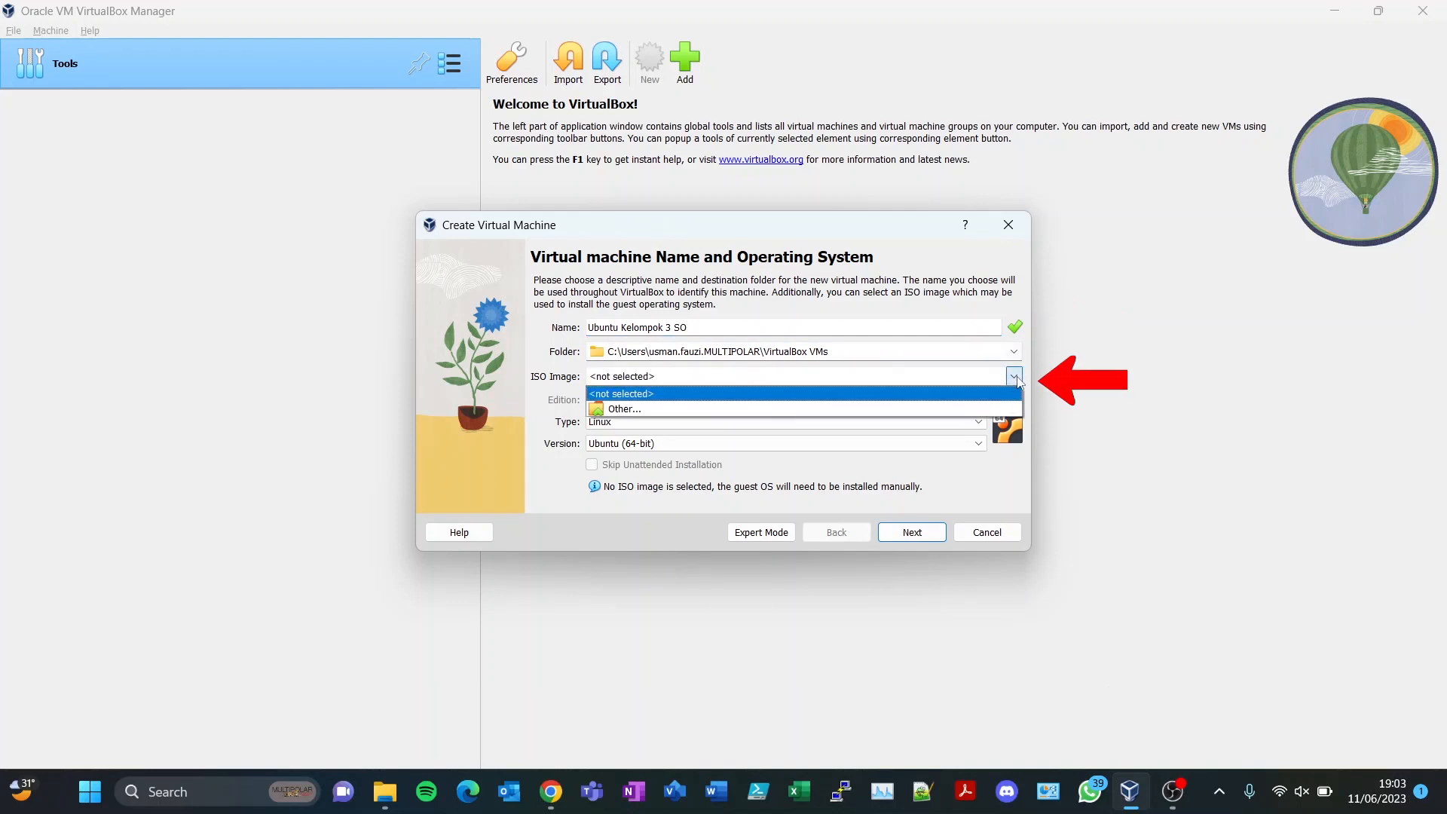
{"action": "left_click", "coordinate": [953, 412]}
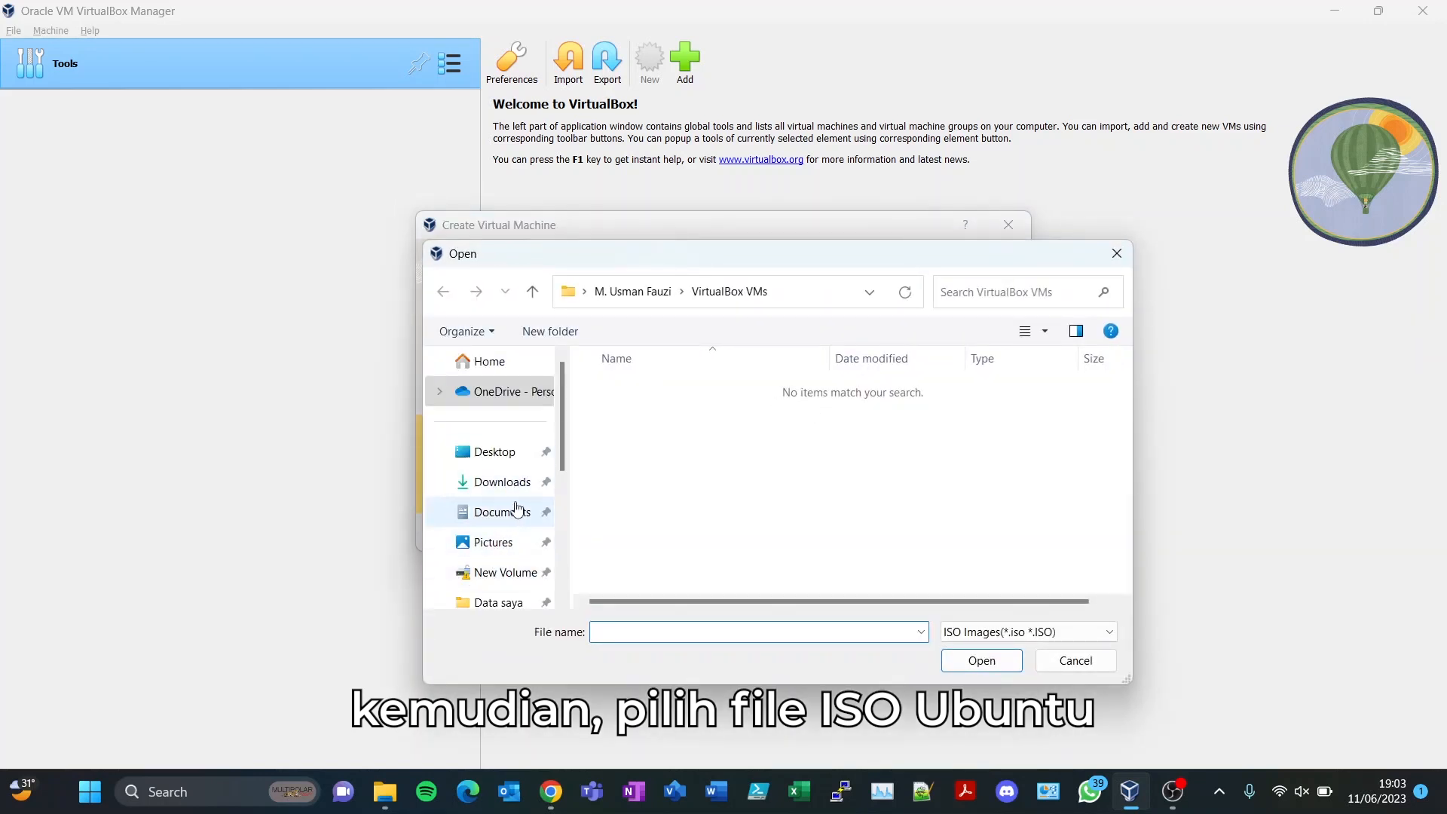
{"action": "left_click", "coordinate": [503, 482]}
{"action": "left_click", "coordinate": [658, 413]}
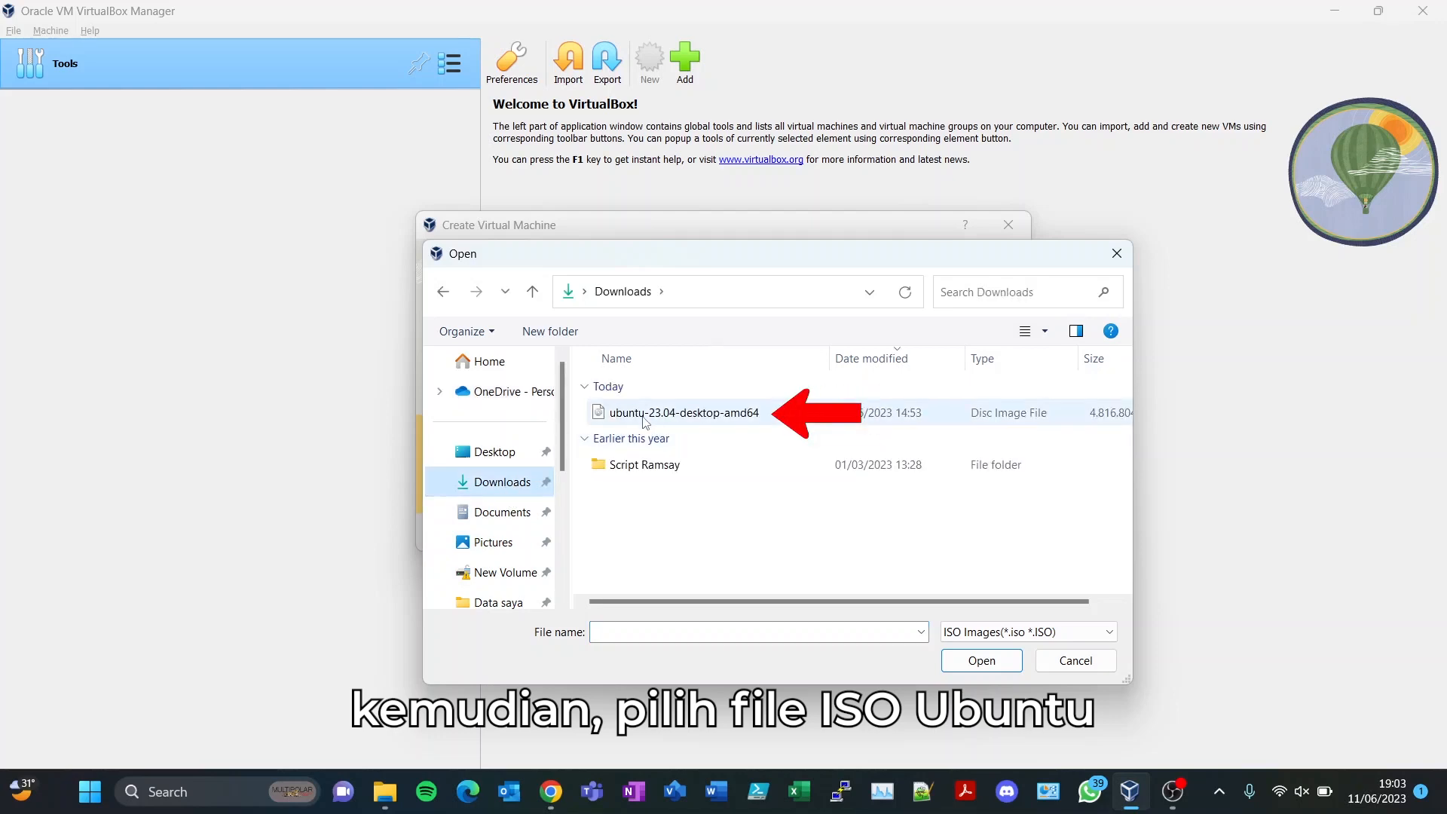
{"action": "double_click", "coordinate": [658, 413]}
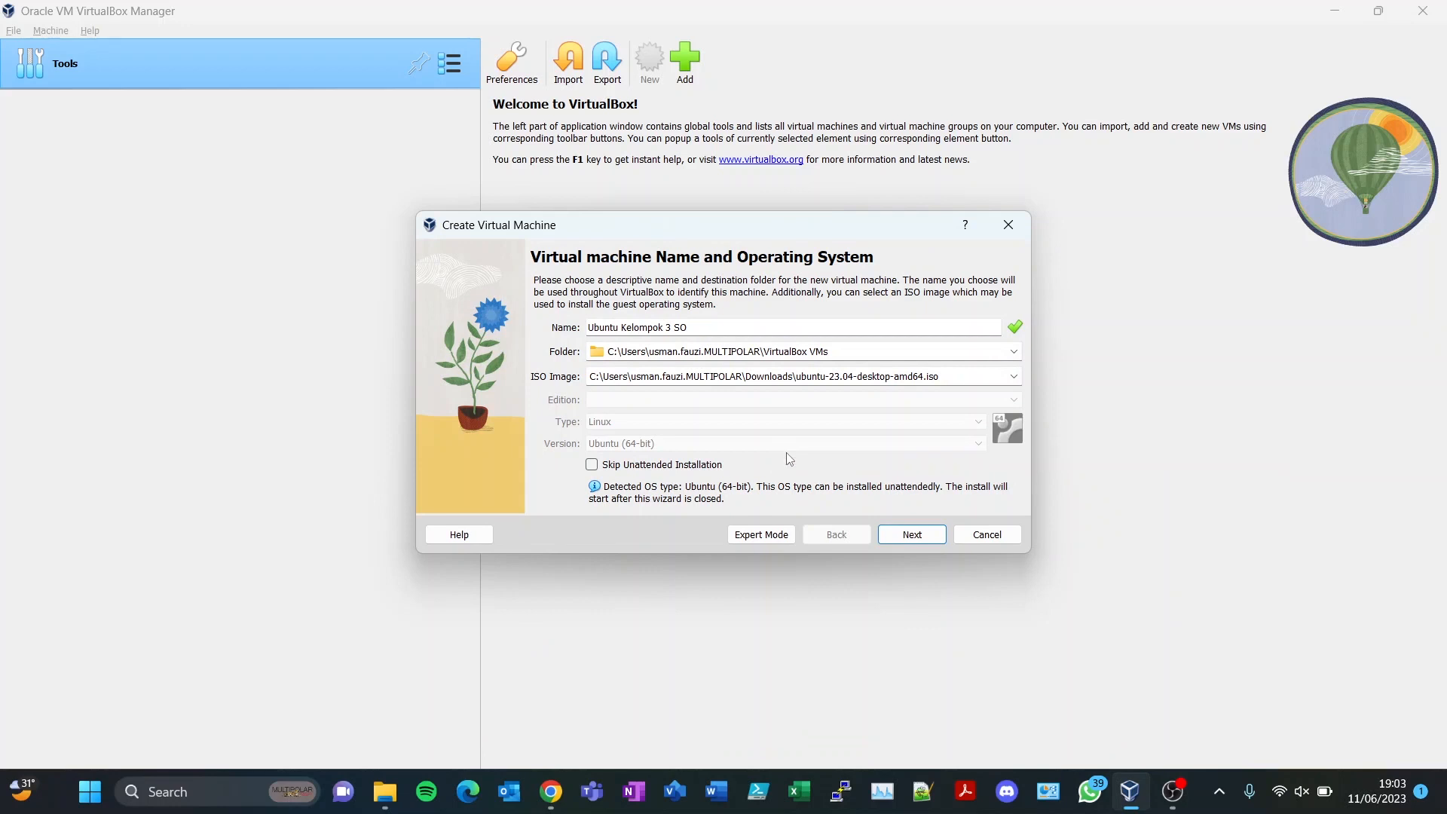
{"action": "left_click", "coordinate": [900, 532]}
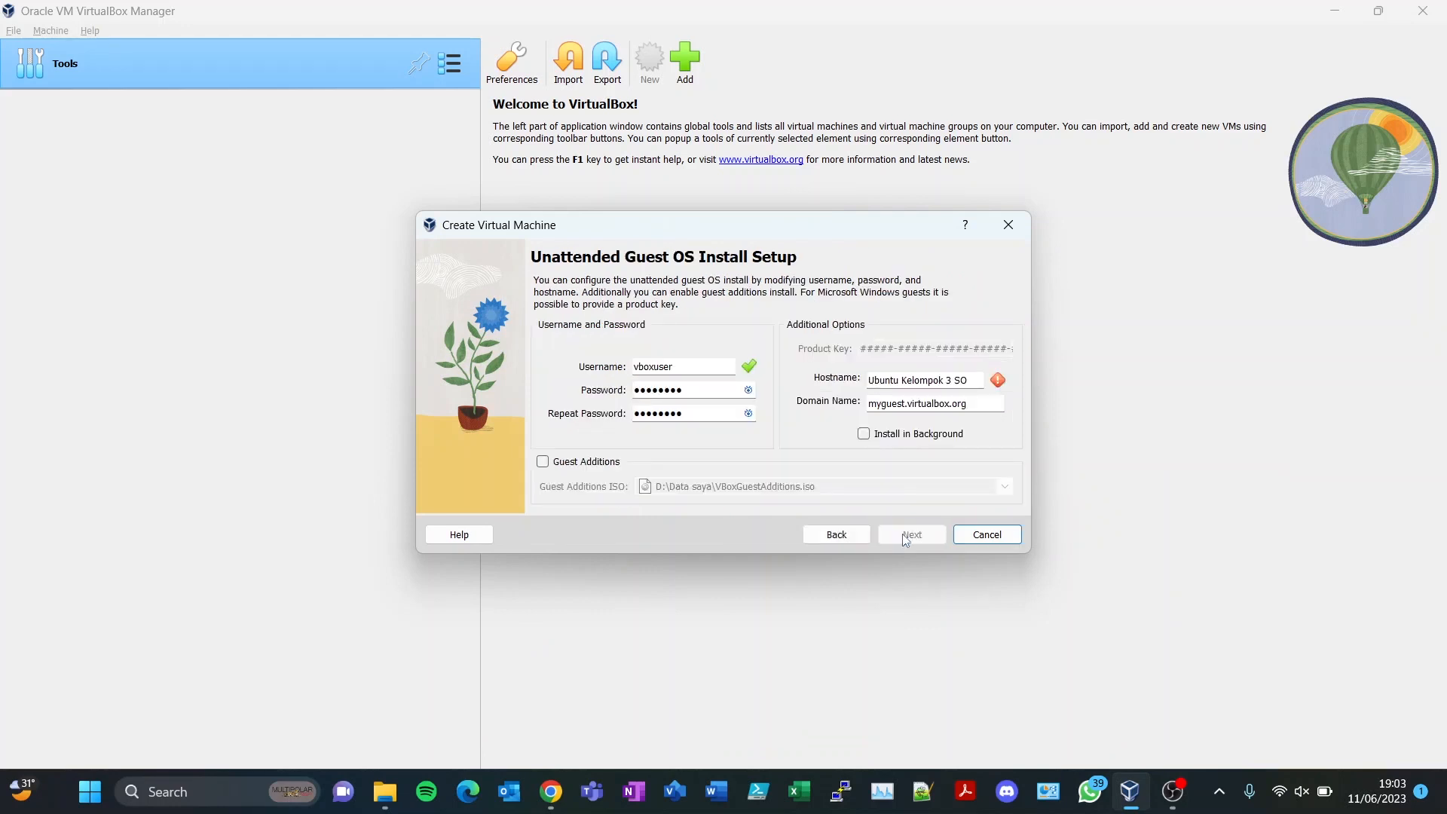
{"action": "double_click", "coordinate": [692, 366]}
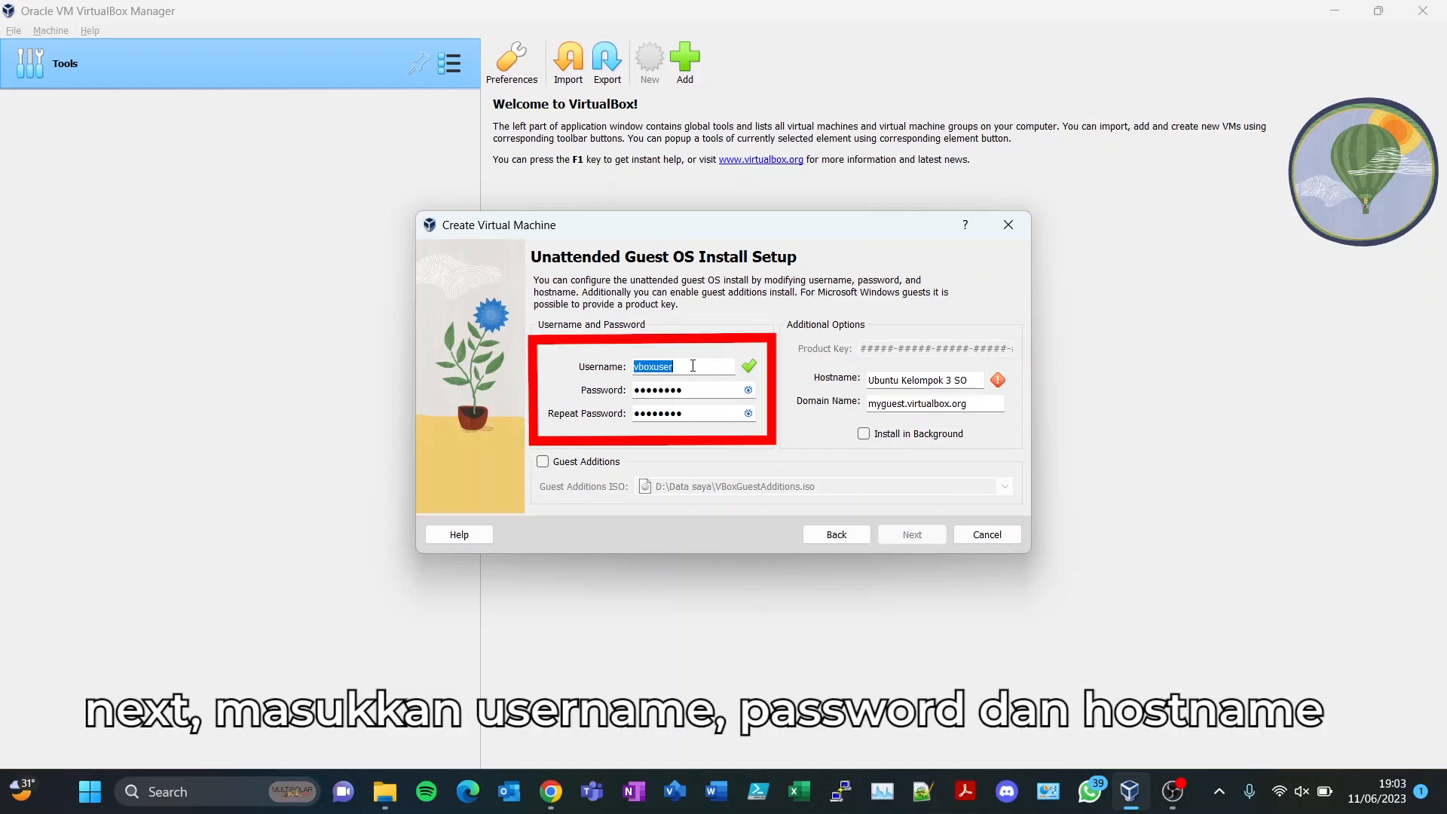
{"action": "key", "text": "Tab"}
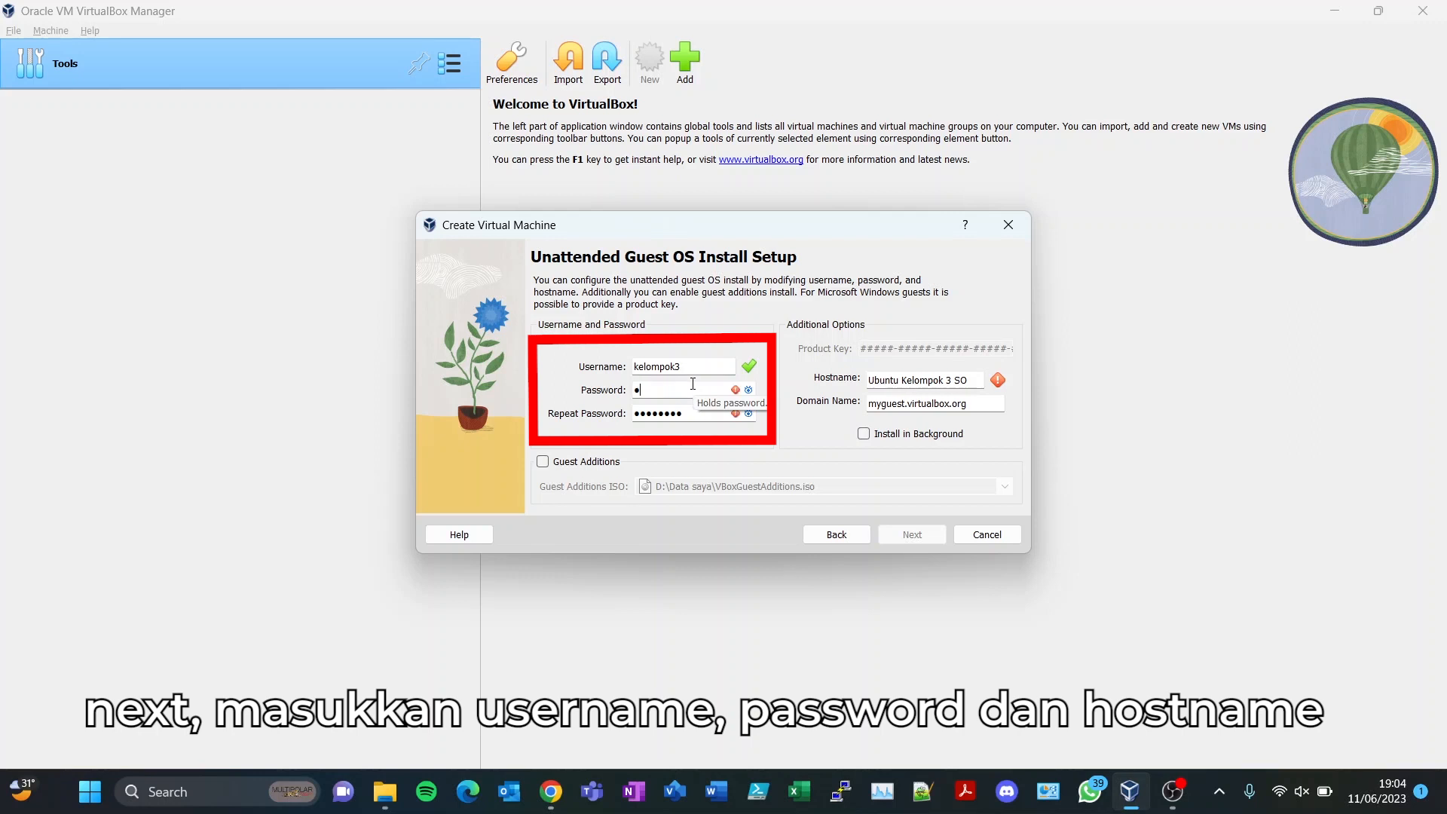
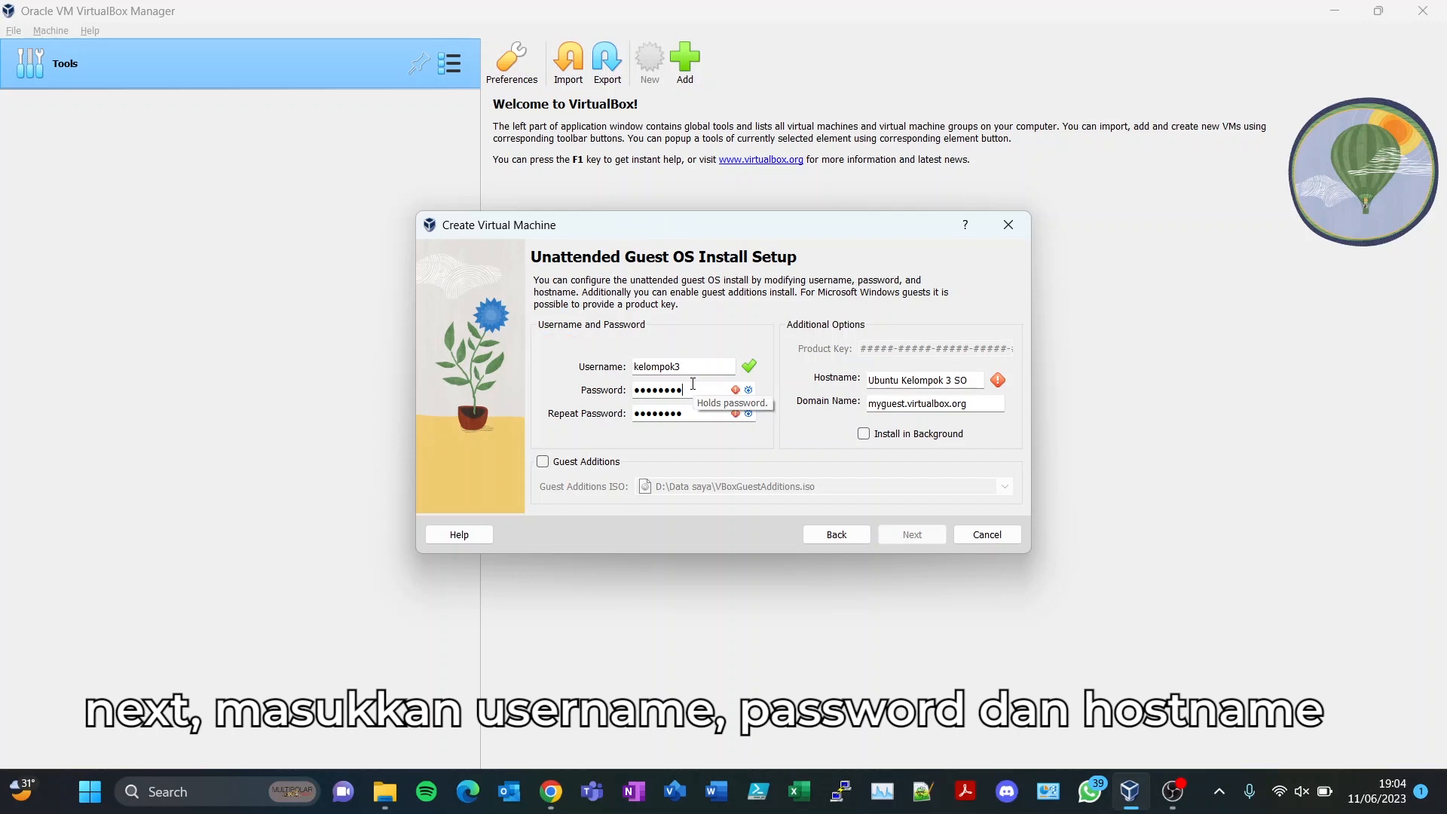
{"action": "key", "text": "Tab"}
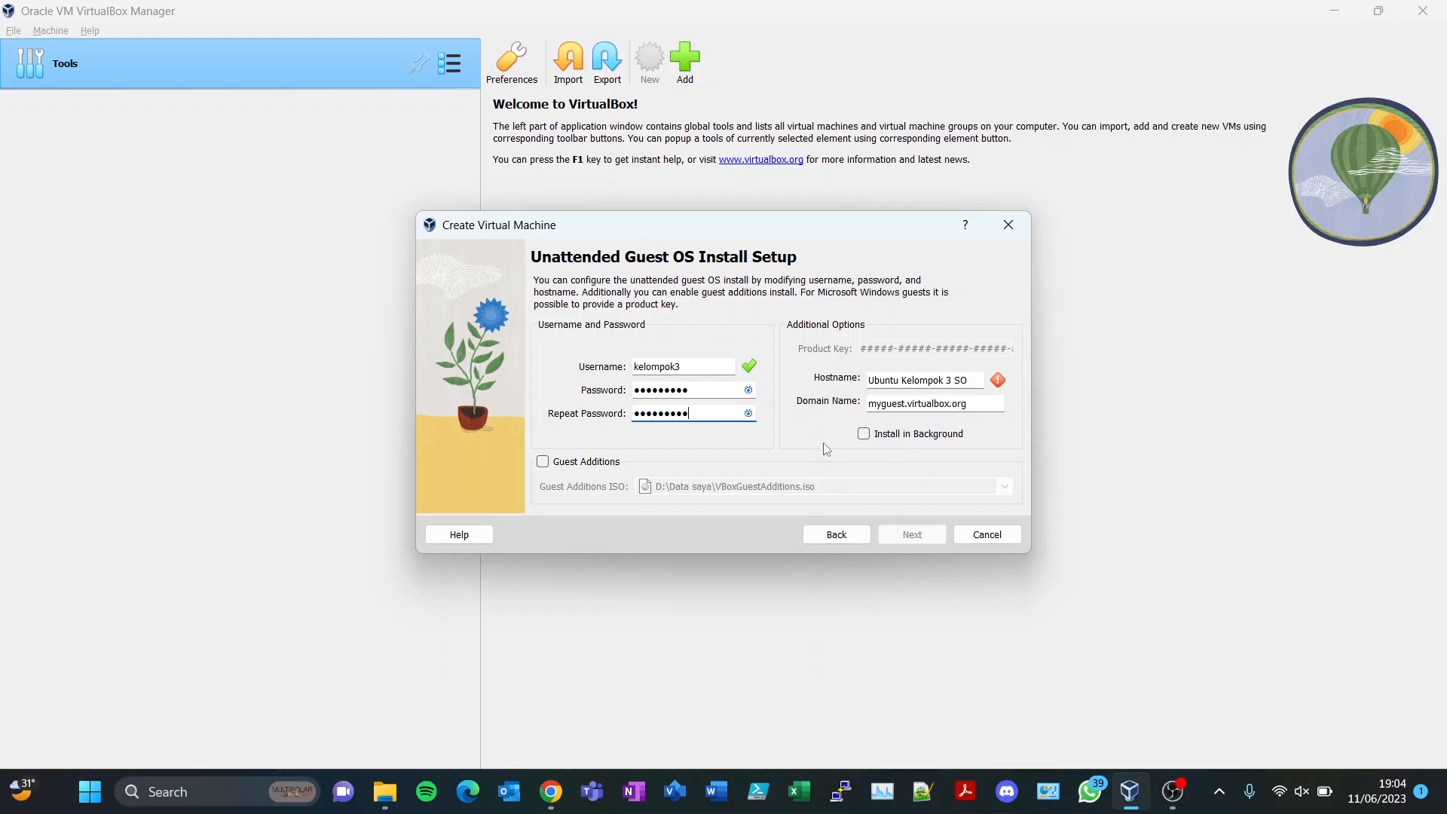
{"action": "left_click", "coordinate": [951, 381]}
{"action": "triple_click", "coordinate": [951, 380]}
{"action": "type", "text": "k"}
{"action": "type", "text": "ubuntu"}
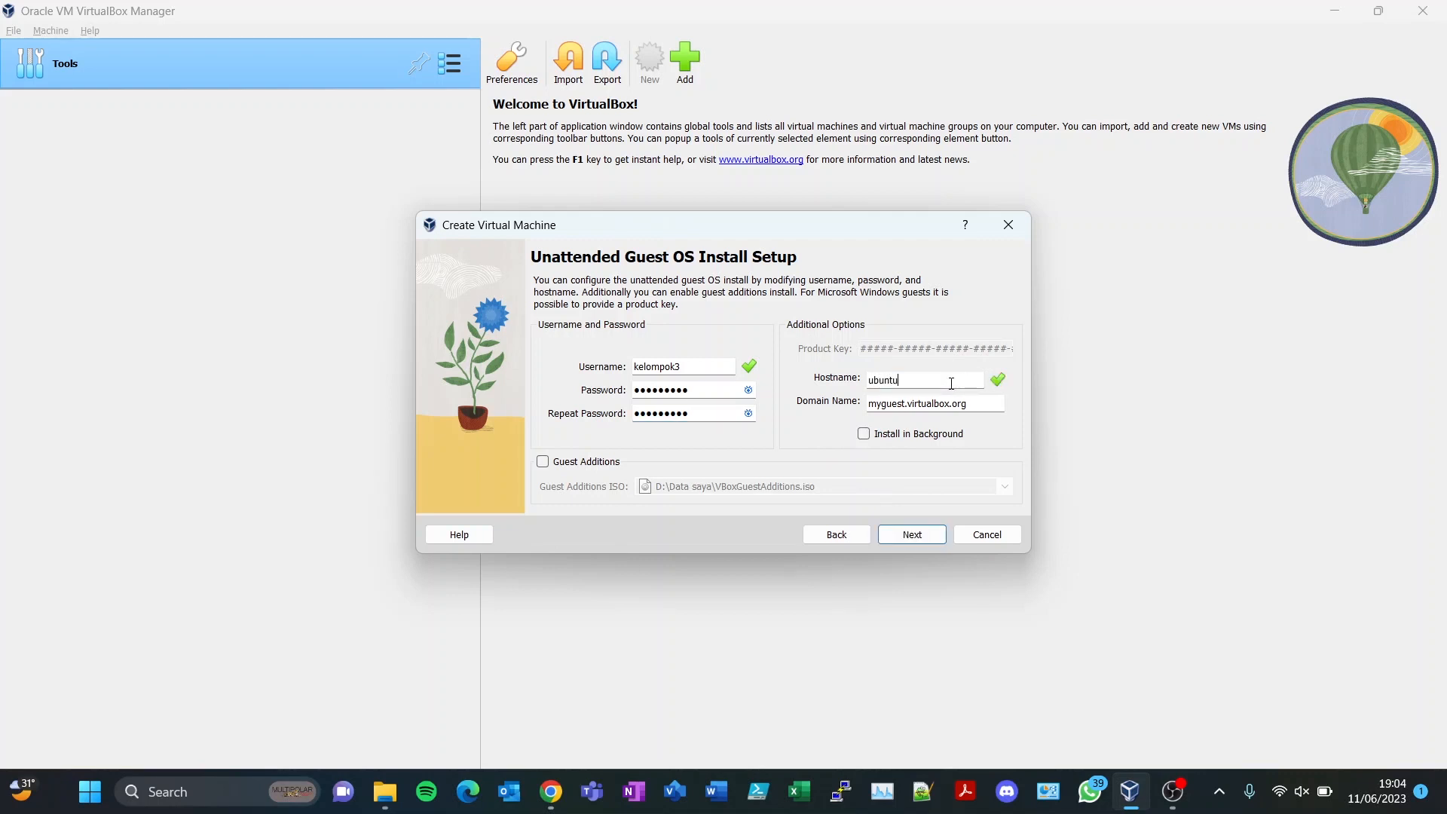
{"action": "left_click", "coordinate": [920, 536]}
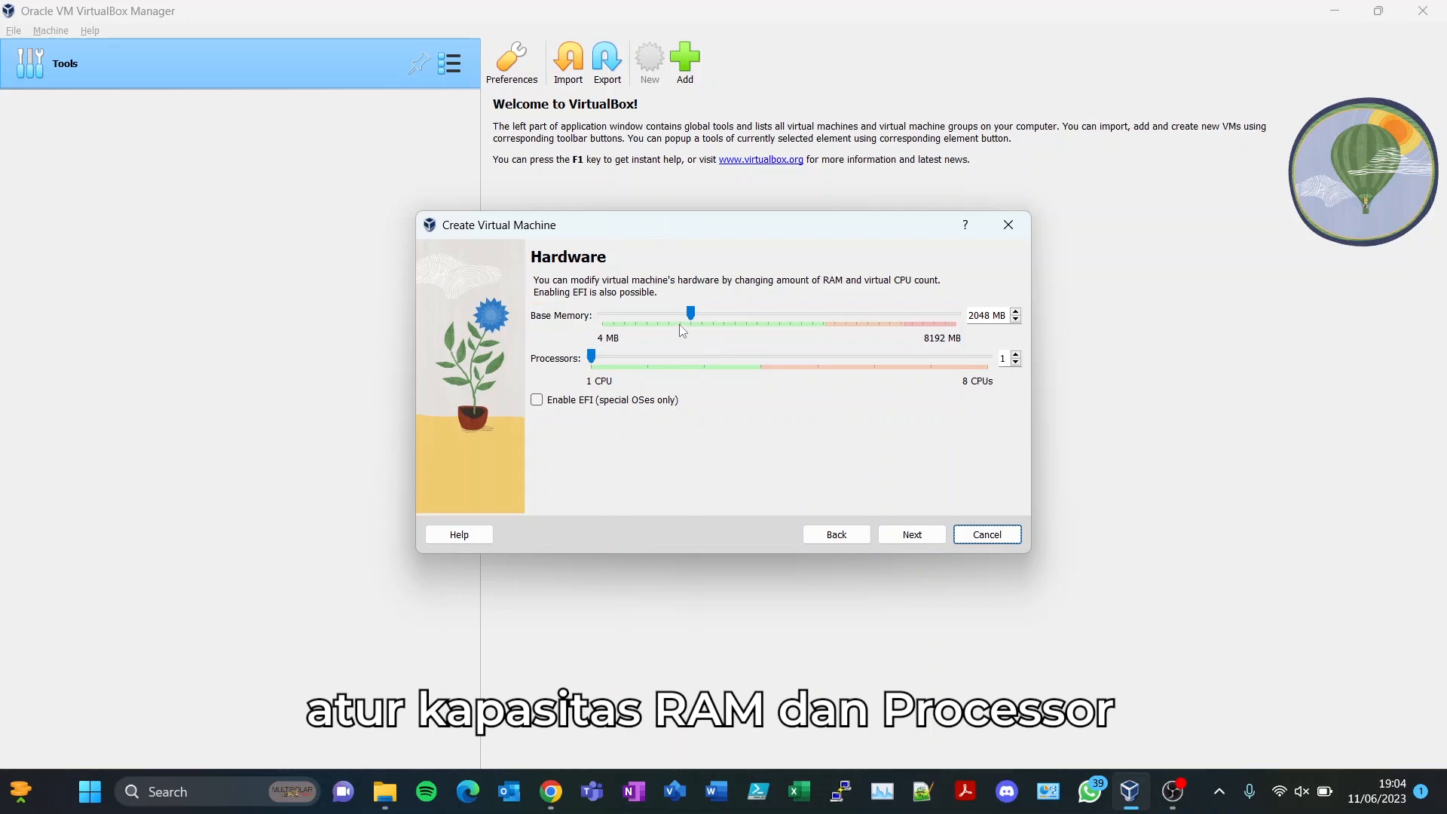
- Raise base memory to 3072 MB and give the VM 2 processors
{"action": "left_click", "coordinate": [756, 311]}
{"action": "left_click", "coordinate": [776, 312]}
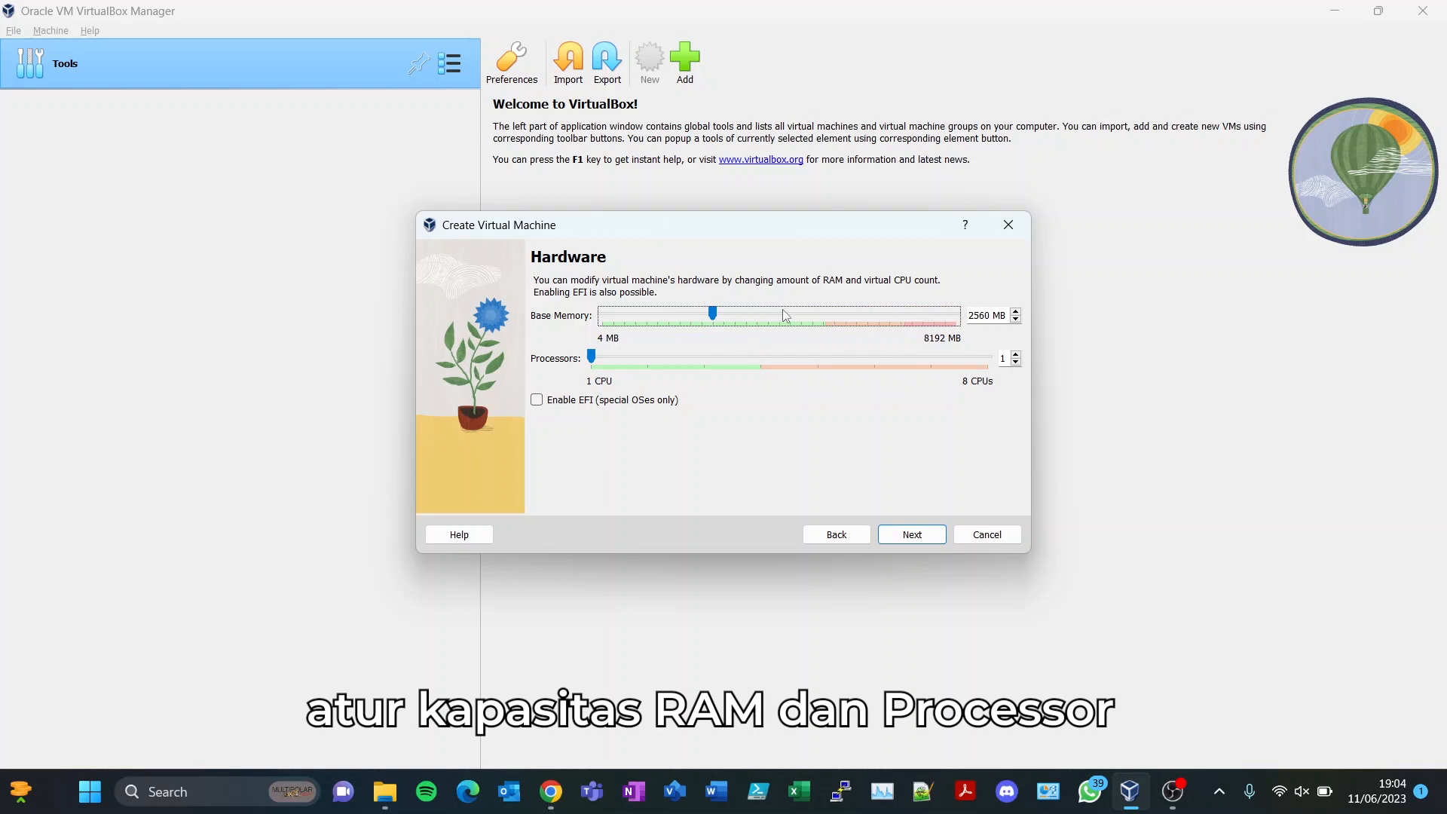
{"action": "left_click", "coordinate": [794, 312]}
{"action": "left_click", "coordinate": [803, 318]}
{"action": "left_click", "coordinate": [701, 363]}
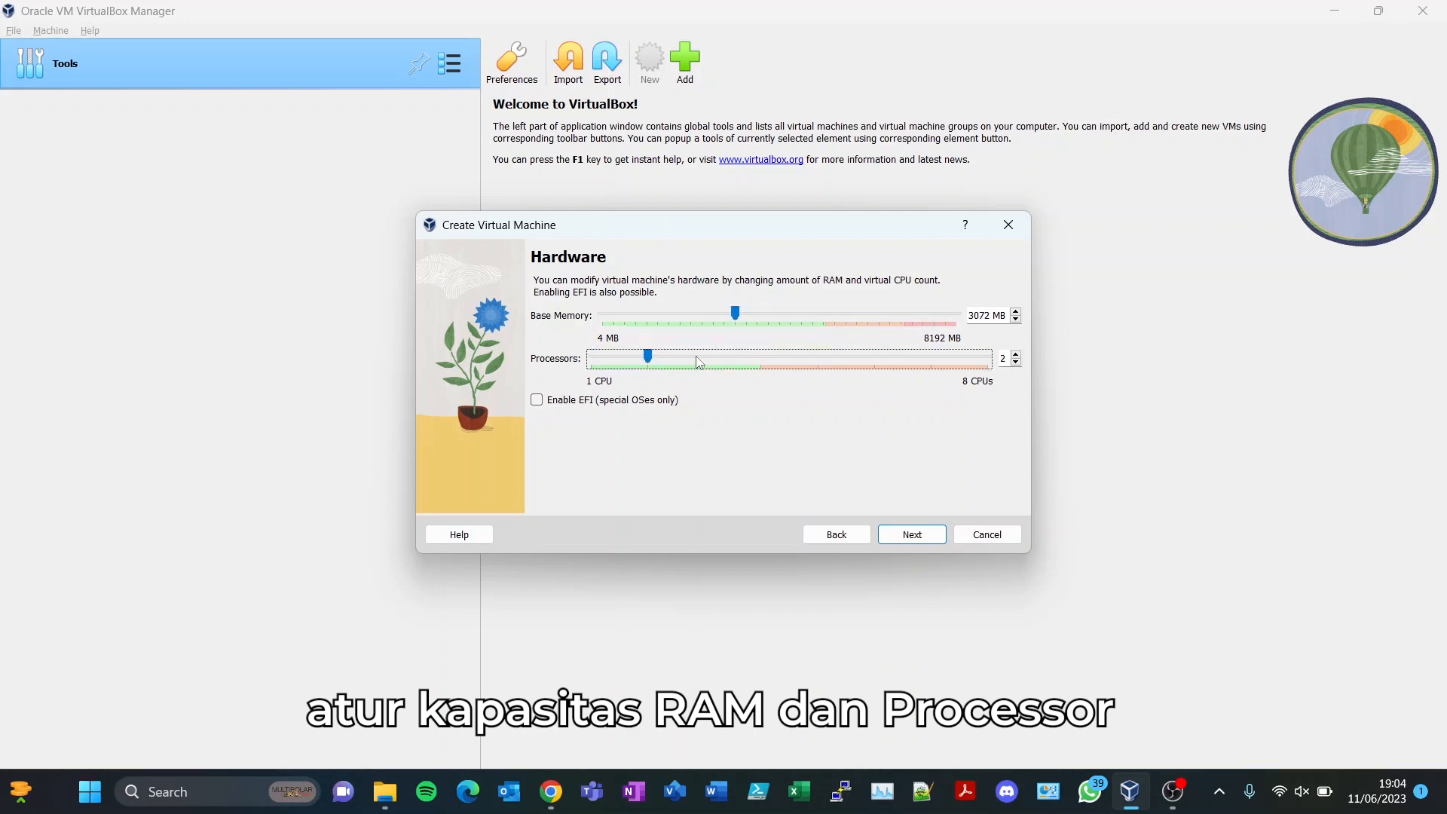
{"action": "left_click", "coordinate": [899, 532]}
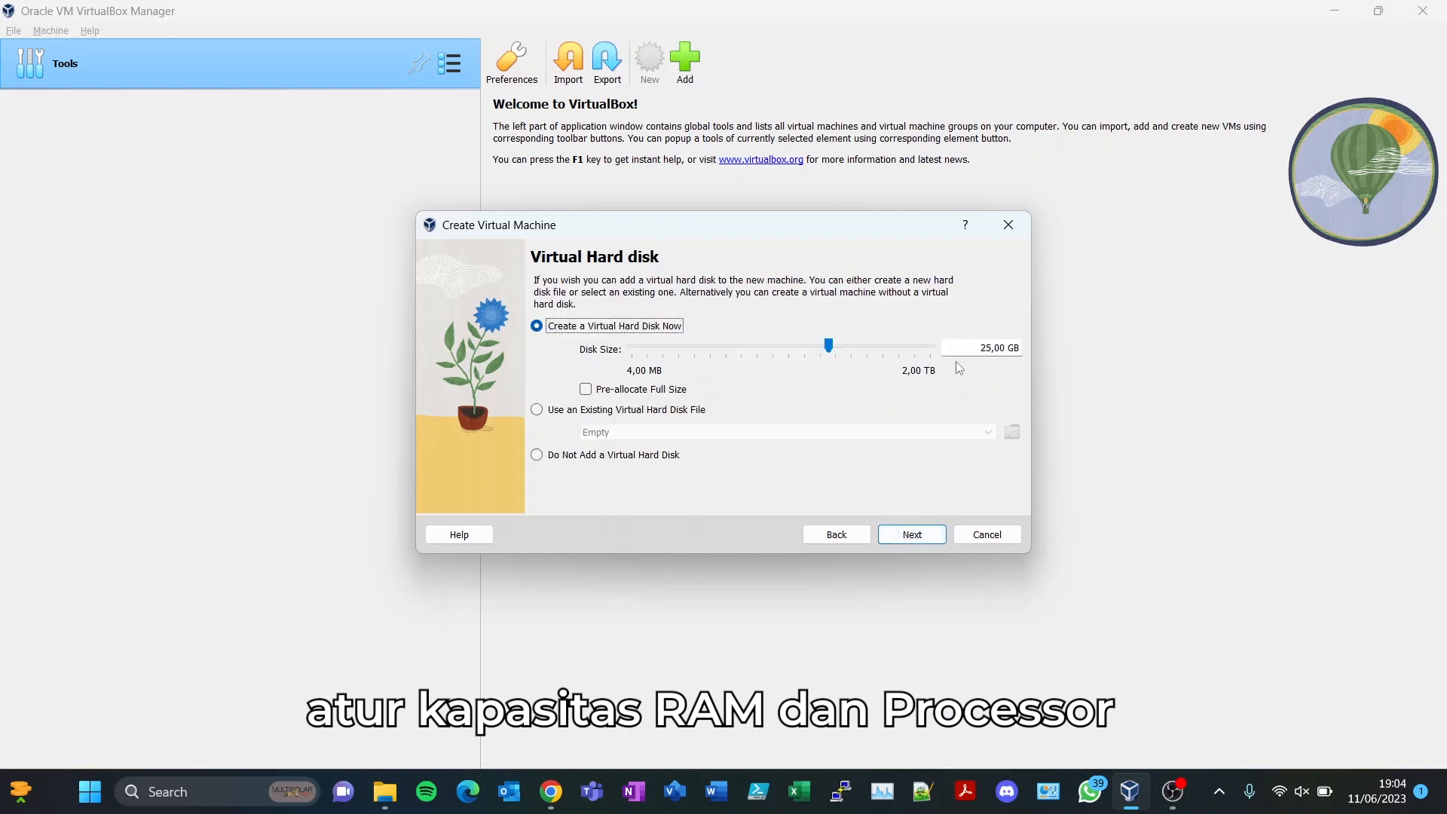
- Keep the 25 GB virtual disk and finish creating the VM
{"action": "left_click", "coordinate": [995, 348]}
{"action": "left_click", "coordinate": [905, 536]}
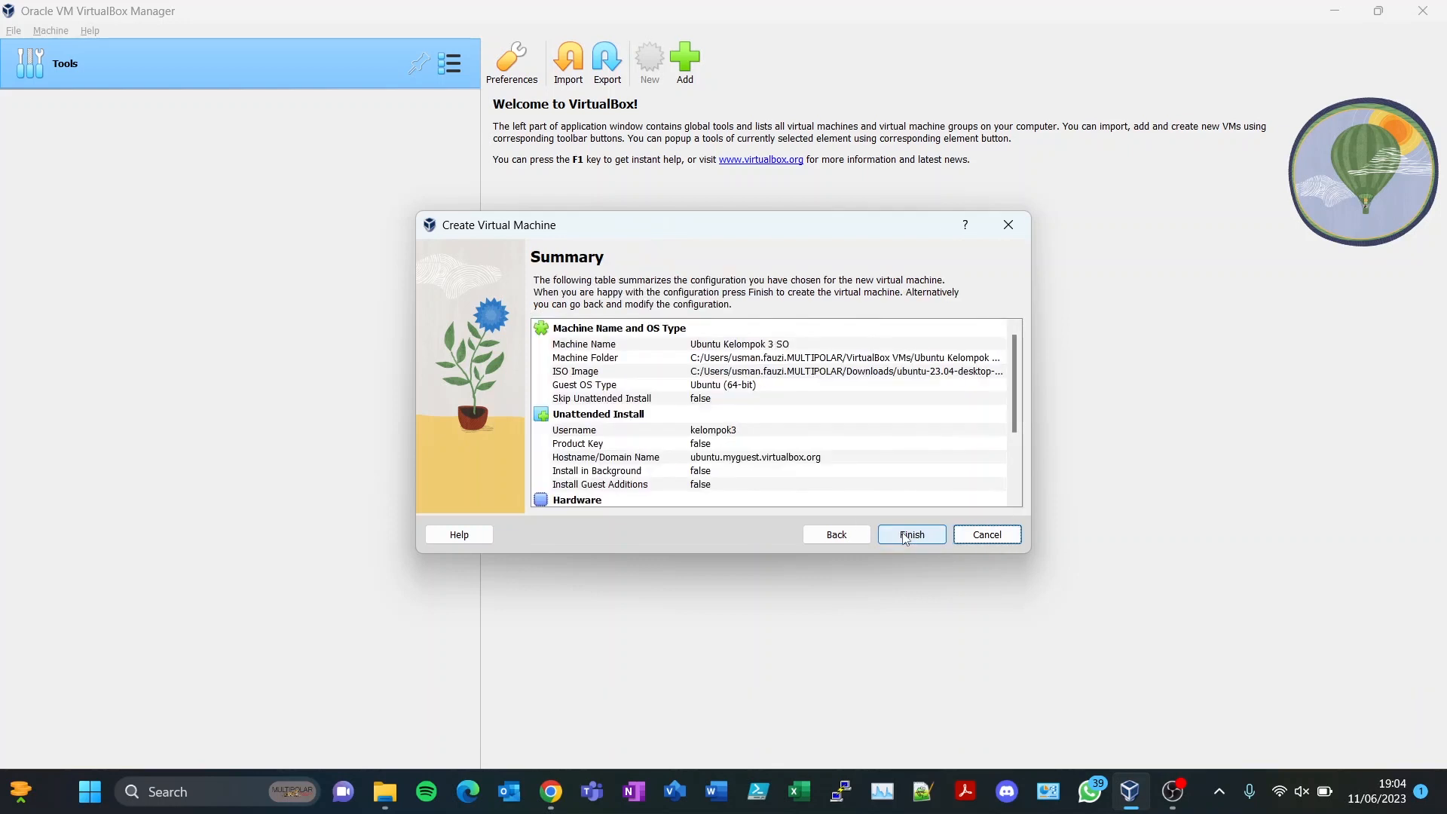
{"action": "scroll", "coordinate": [756, 478], "scroll_direction": "down", "scroll_amount": 5}
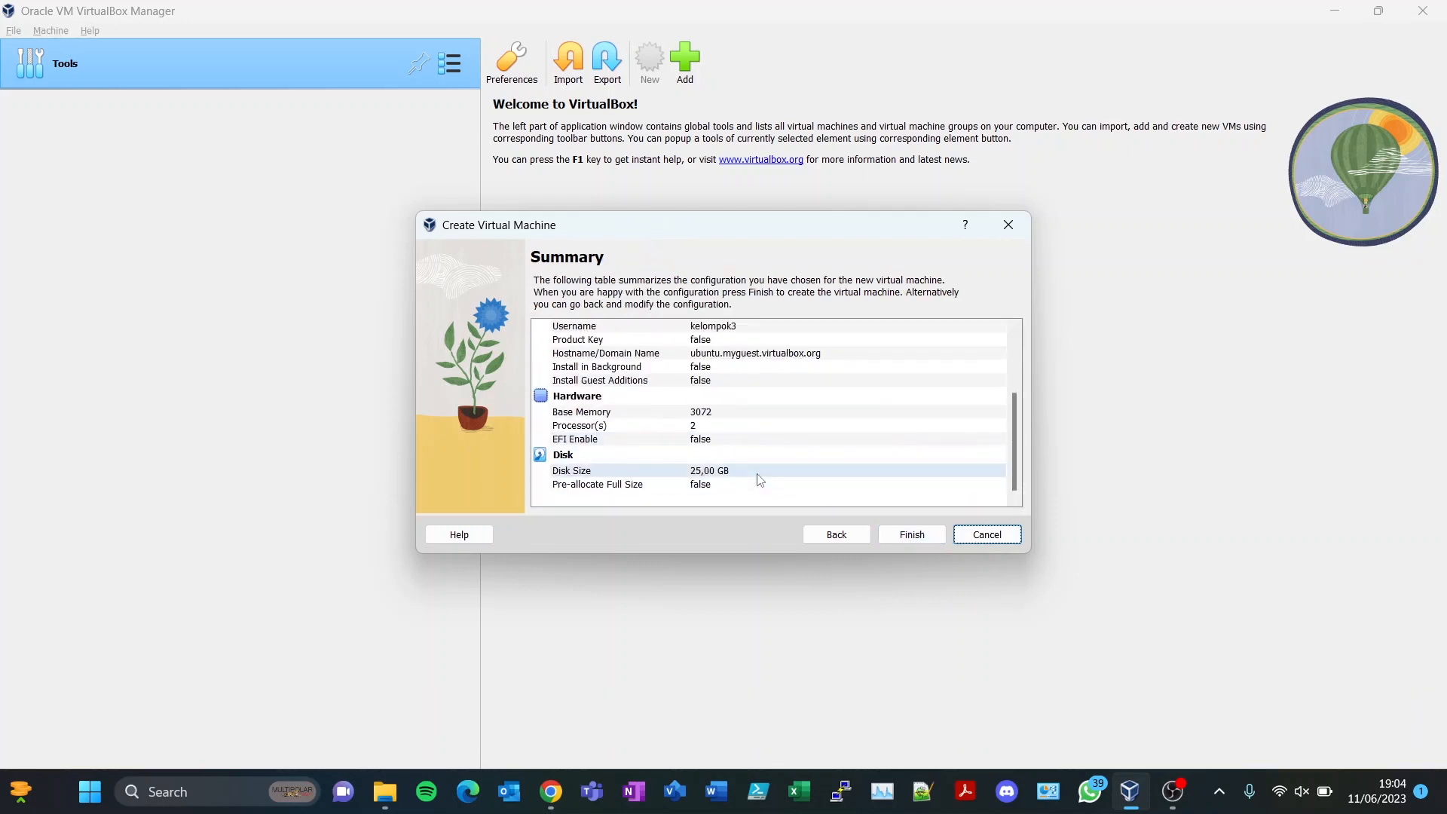
{"action": "left_click", "coordinate": [909, 538]}
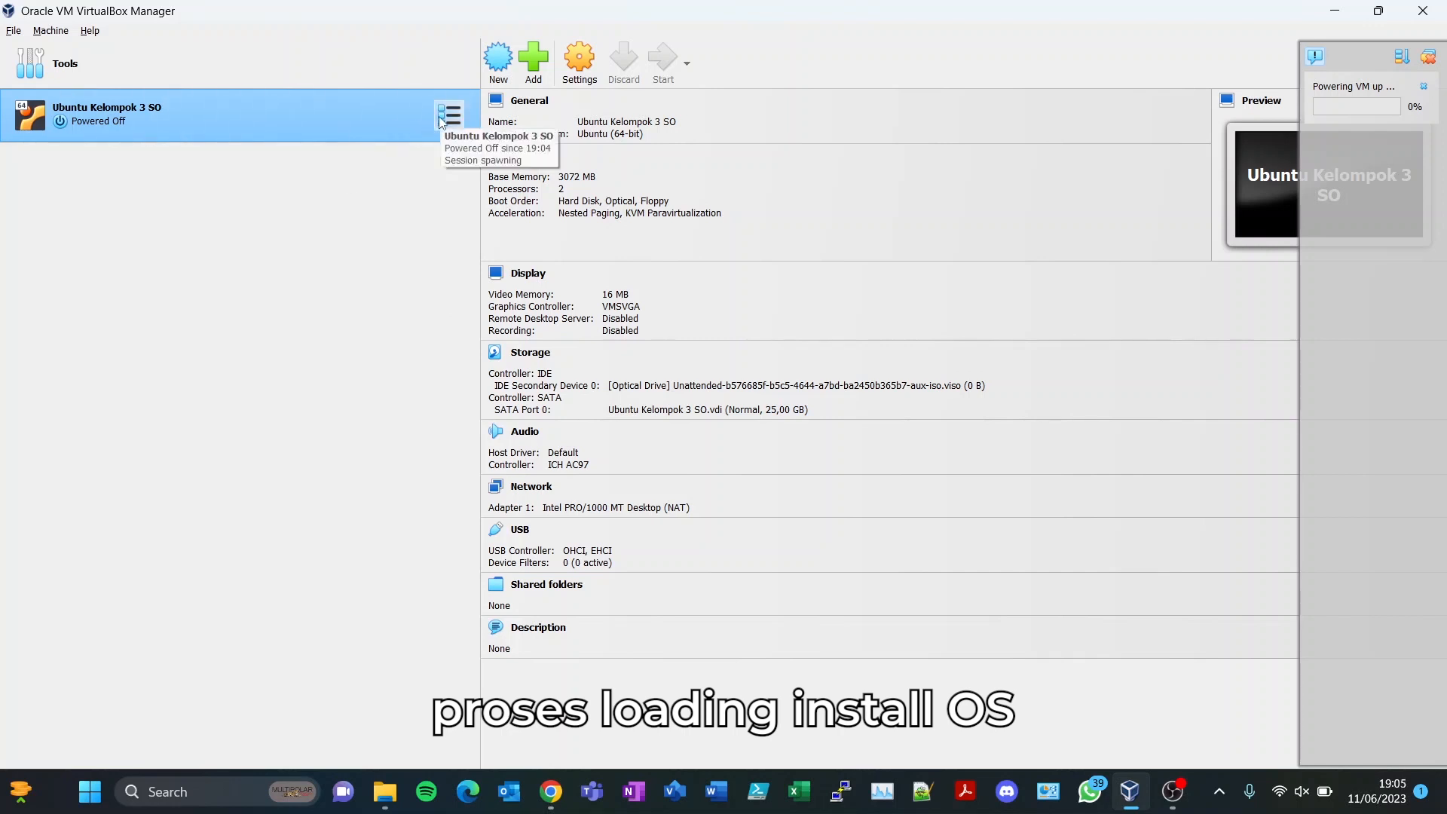
{"action": "right_click", "coordinate": [391, 116]}
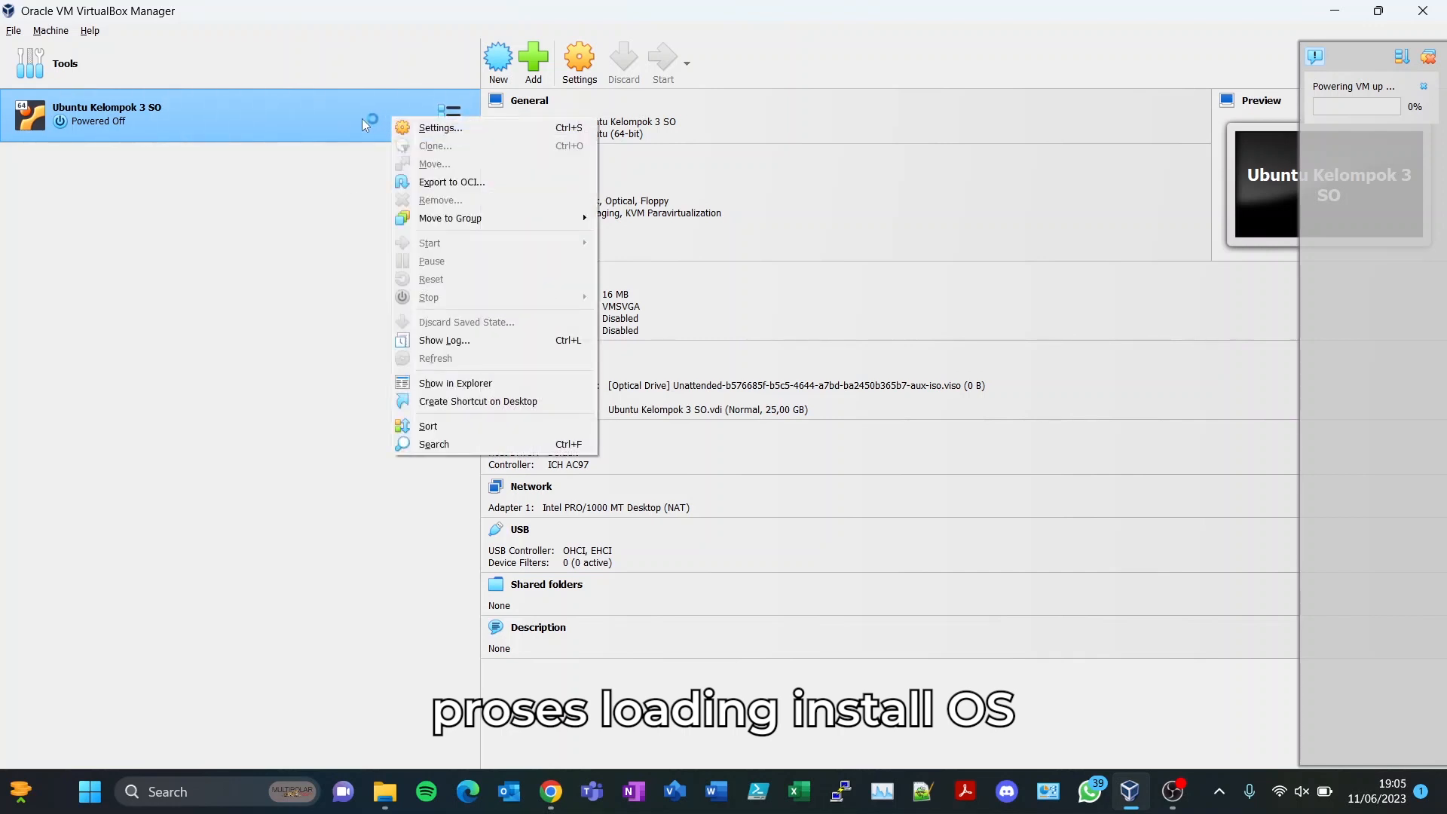
{"action": "left_click", "coordinate": [363, 119]}
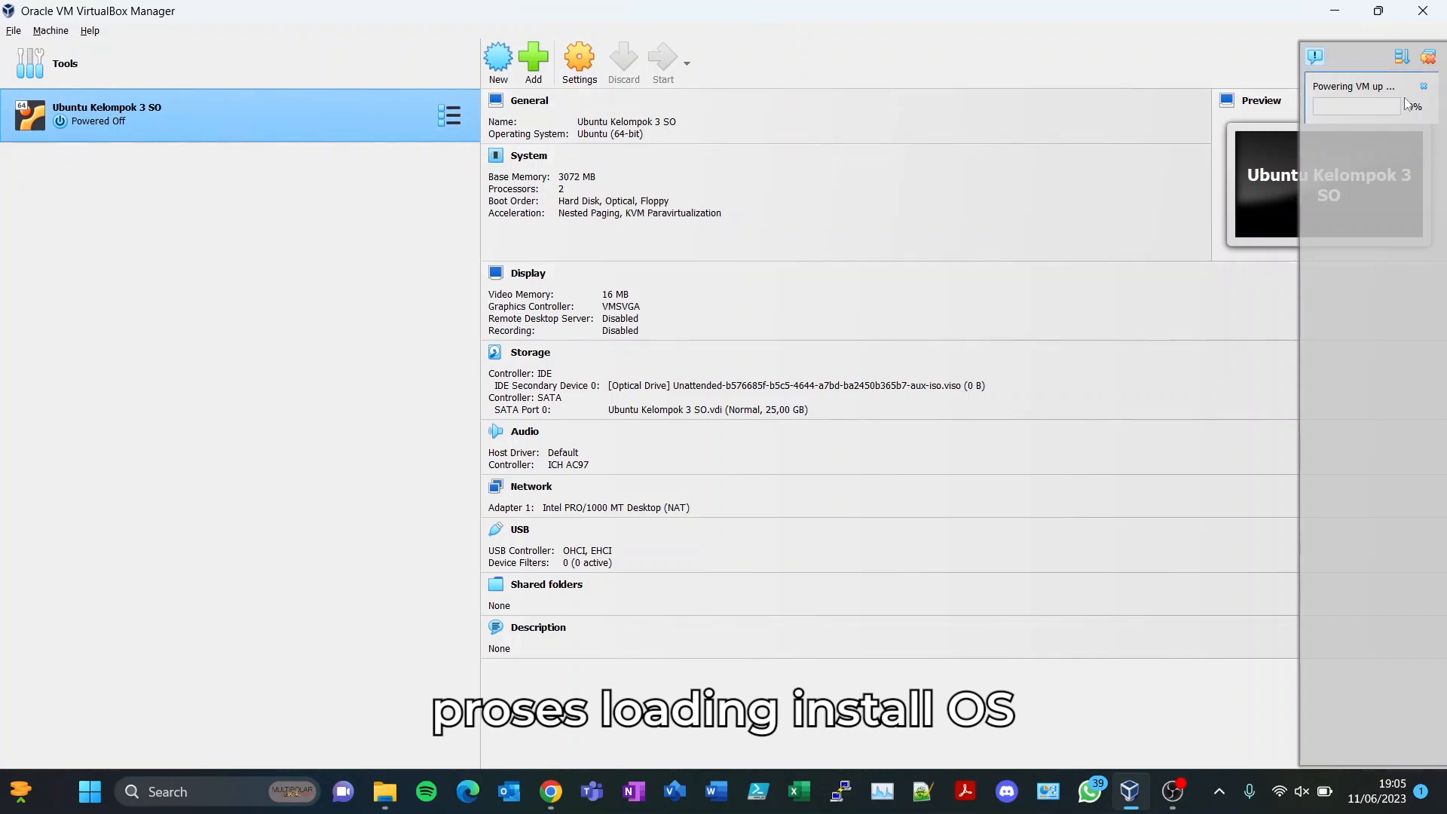
{"action": "left_click", "coordinate": [1378, 103]}
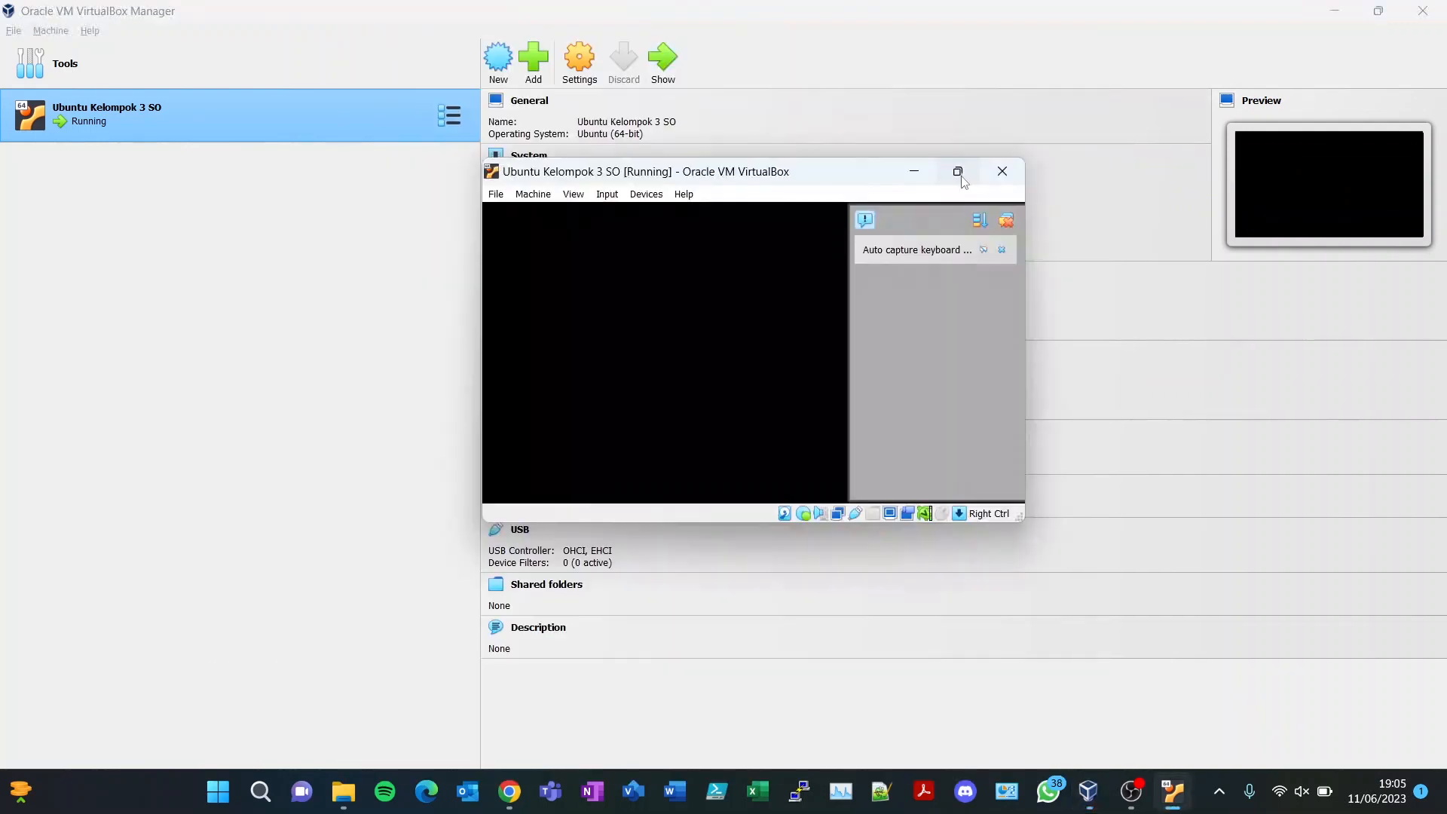
- Enlarge the running VM window and wait for the Ubuntu 23.04 welcome screen
{"action": "left_click", "coordinate": [958, 173]}
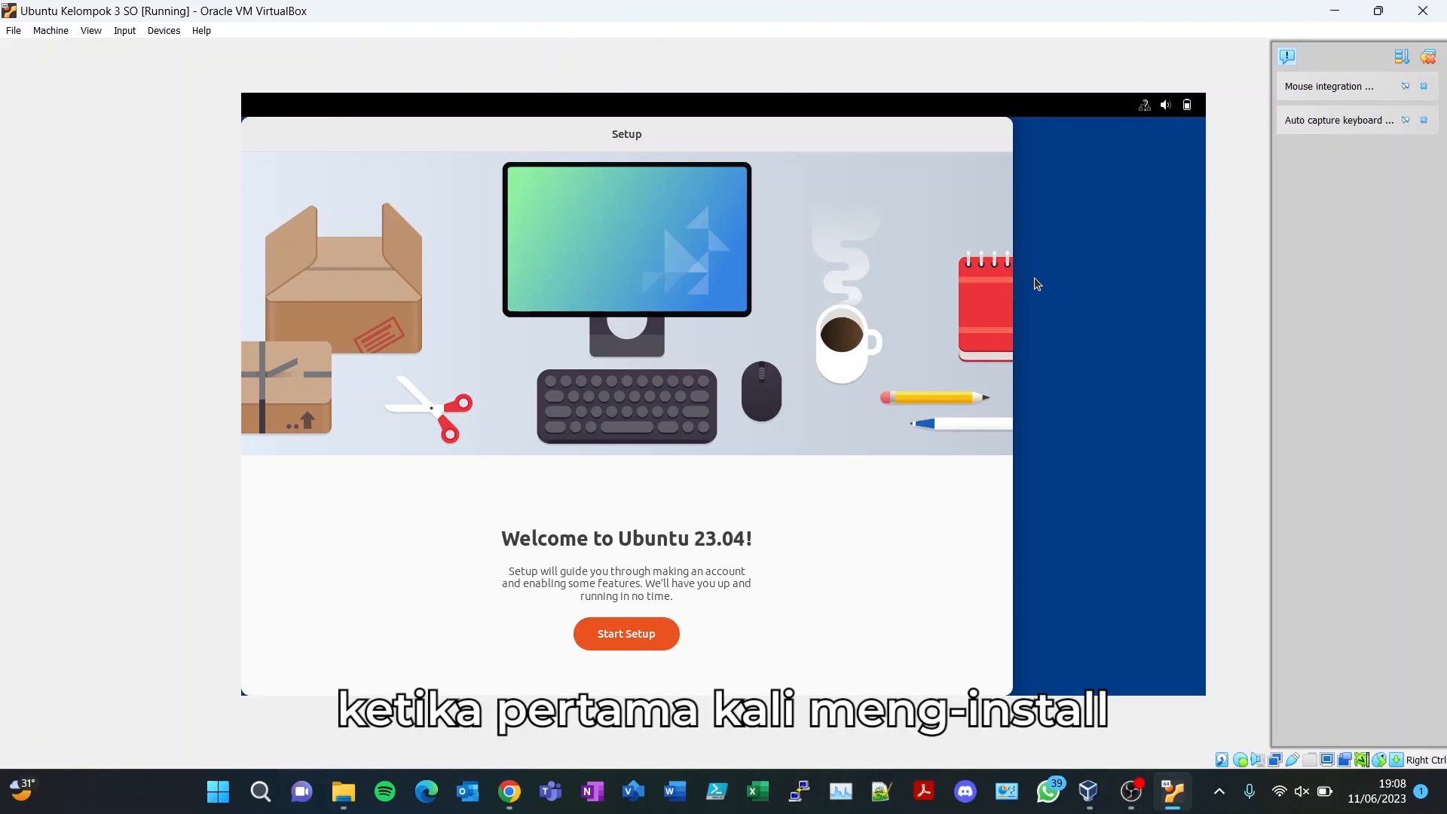
- Start Ubuntu setup, keeping English (US) keyboard and Location Services off
{"action": "left_click", "coordinate": [620, 638]}
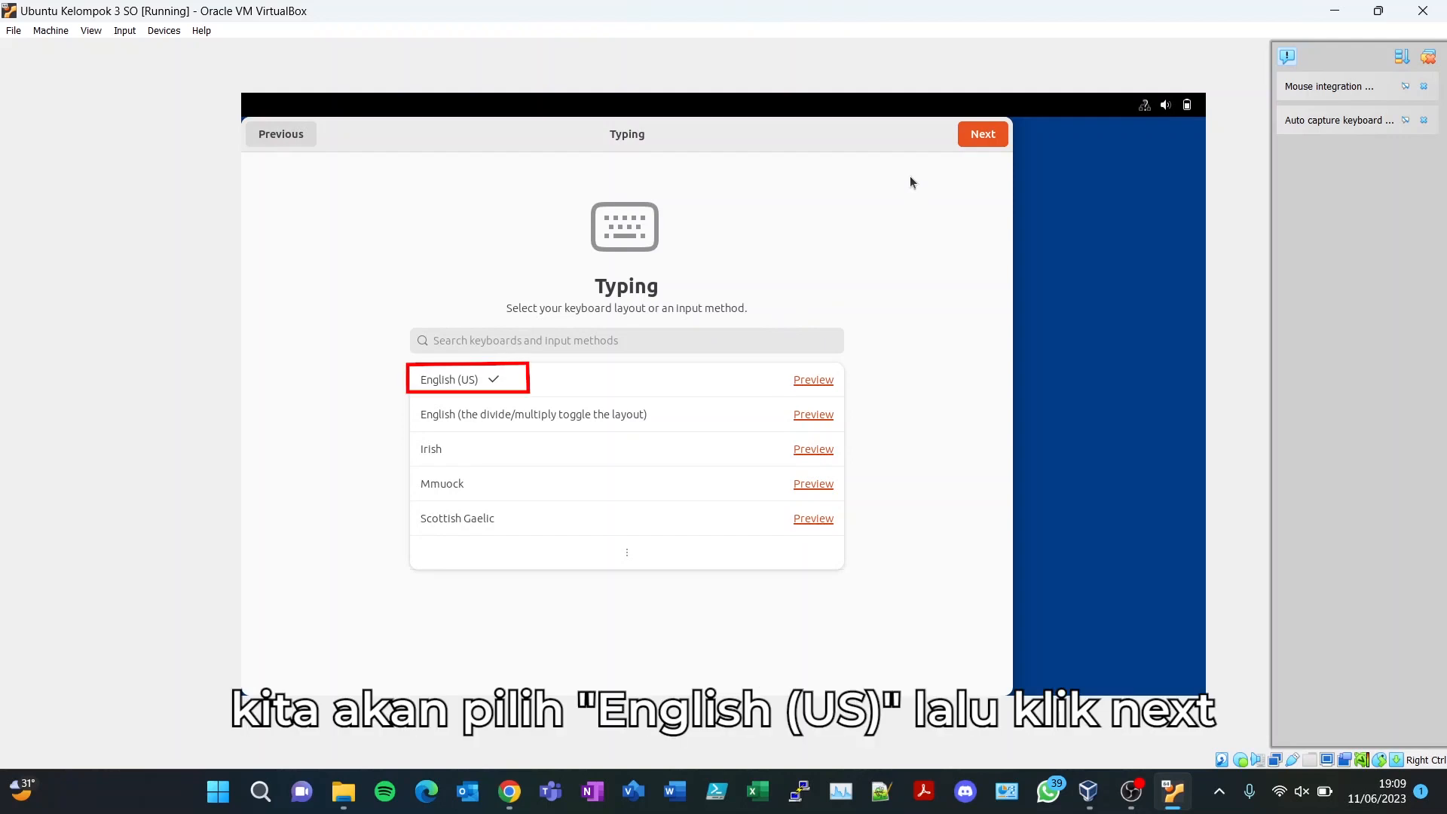
{"action": "left_click", "coordinate": [975, 138]}
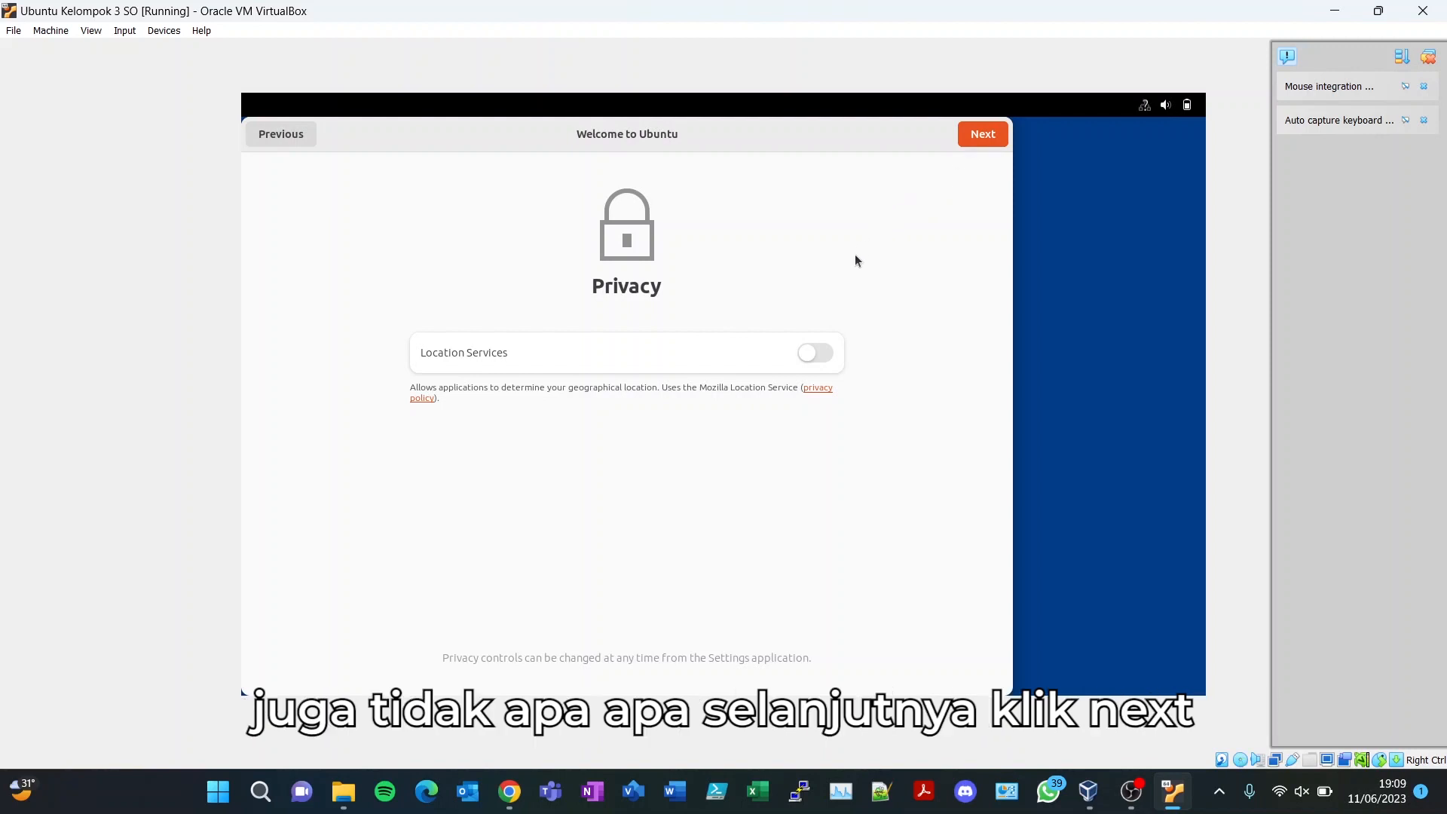
{"action": "left_click", "coordinate": [975, 137]}
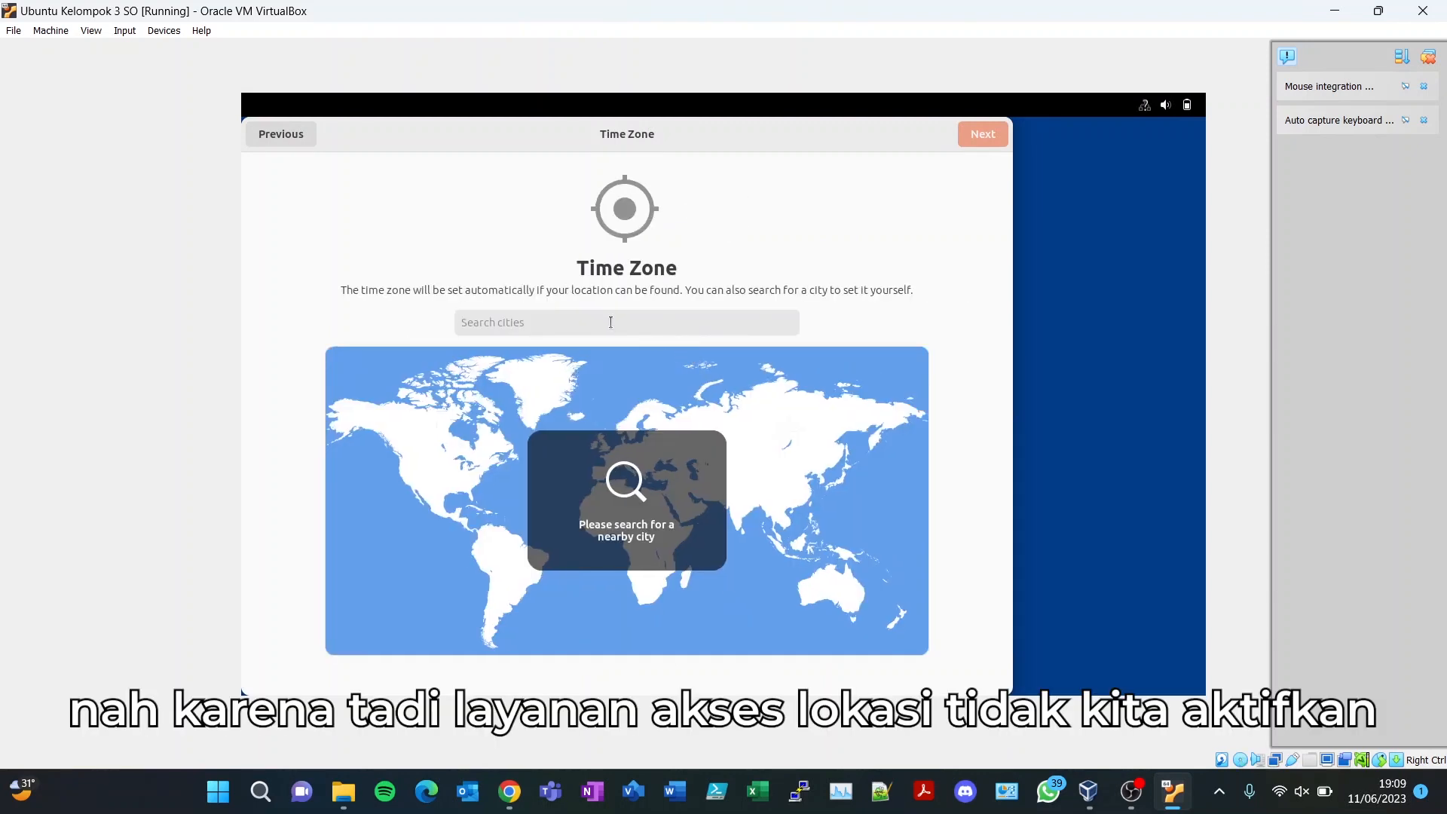
- Search for and select Jakarta, Indonesia as the time zone, then continue
{"action": "left_click", "coordinate": [602, 318]}
{"action": "type", "text": "bangkok"}
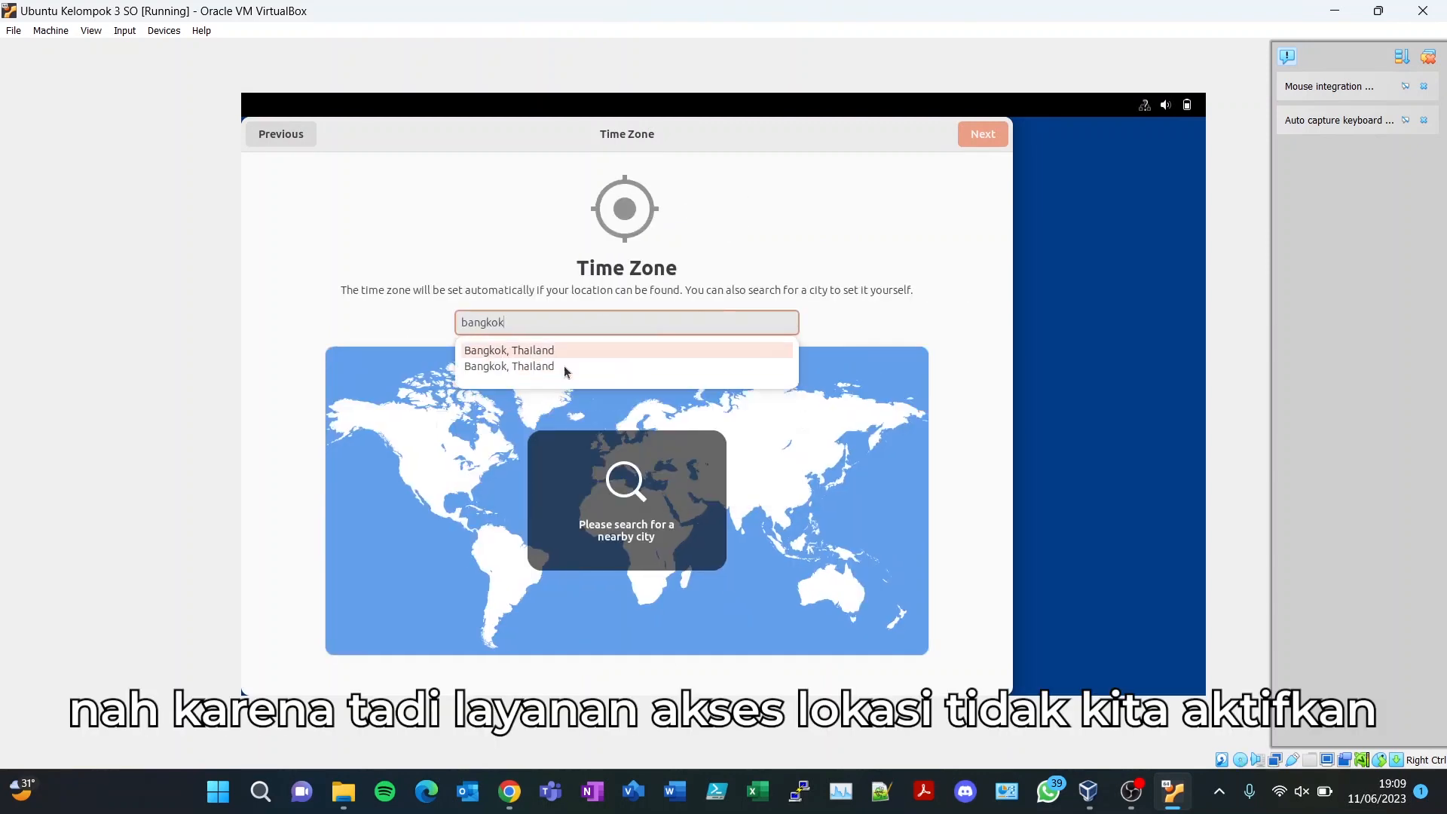
{"action": "key", "text": "BackSpace"}
{"action": "type", "text": "depok"}
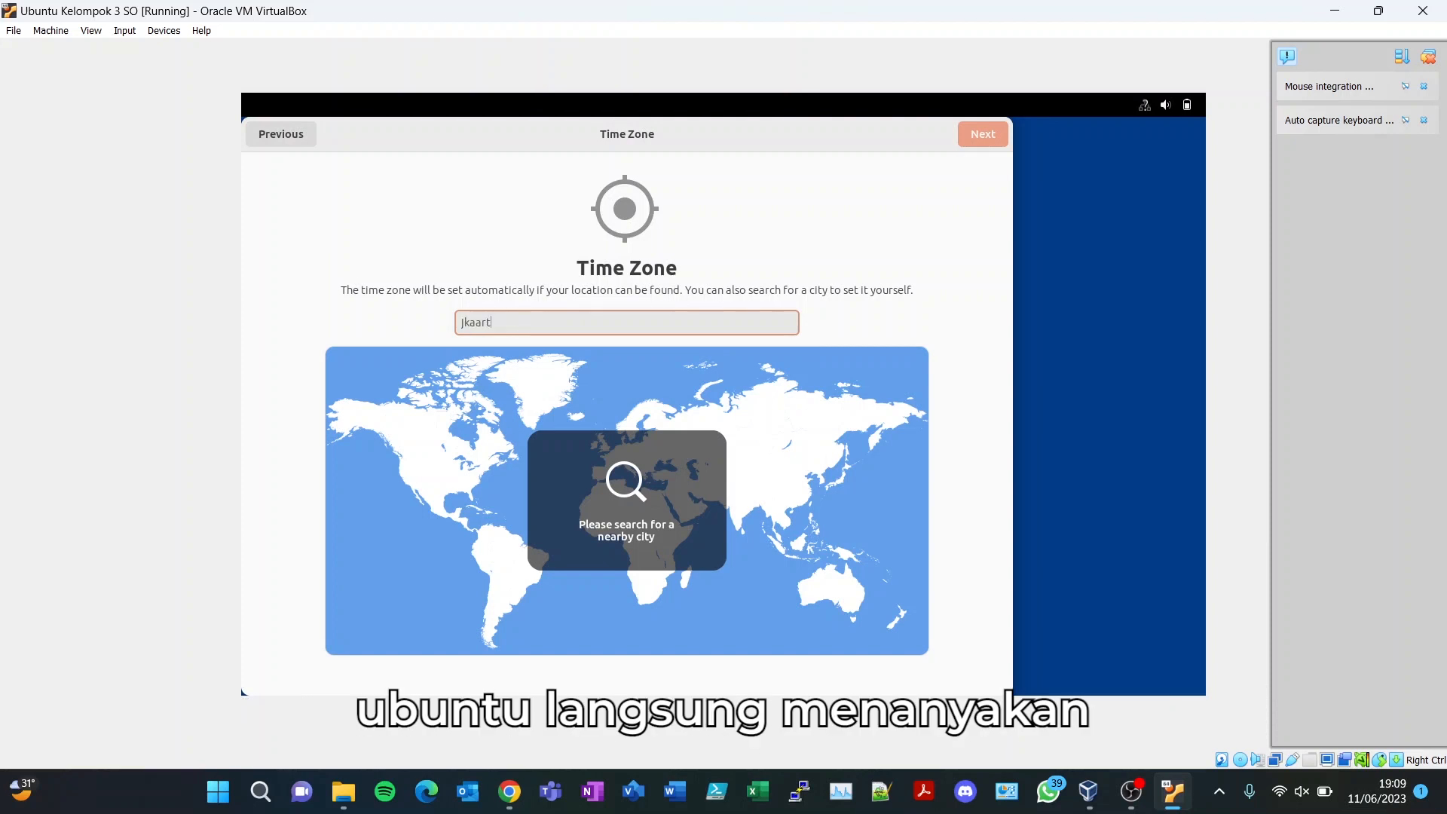
{"action": "key", "text": "BackSpace"}
{"action": "key", "text": "BackSpace"}
{"action": "key", "text": "BackSpace"}
{"action": "key", "text": "BackSpace"}
{"action": "key", "text": "BackSpace"}
{"action": "type", "text": "dep"}
{"action": "key", "text": "BackSpace"}
{"action": "key", "text": "BackSpace"}
{"action": "key", "text": "BackSpace"}
{"action": "type", "text": "jak"}
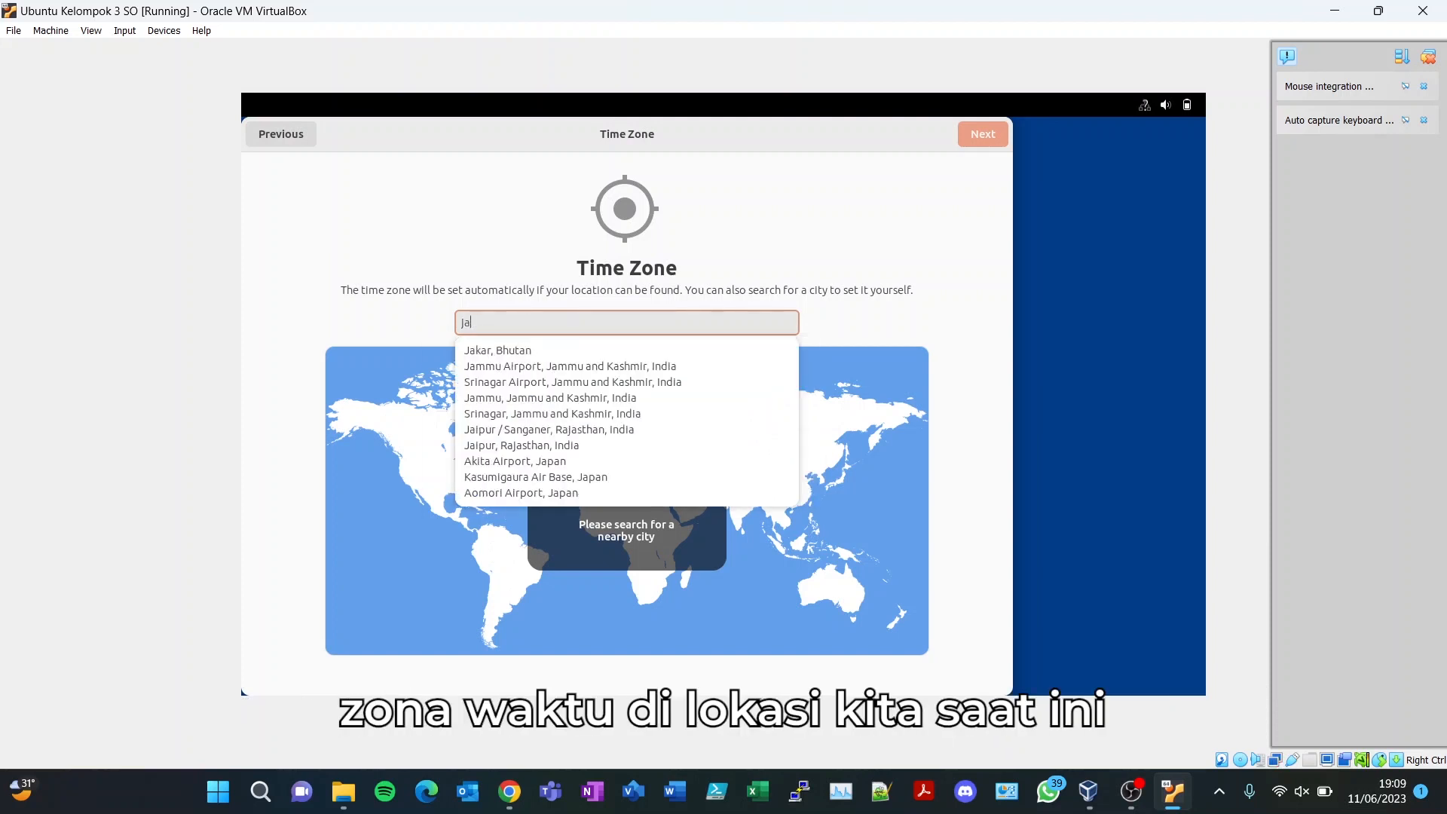
{"action": "left_click", "coordinate": [537, 384]}
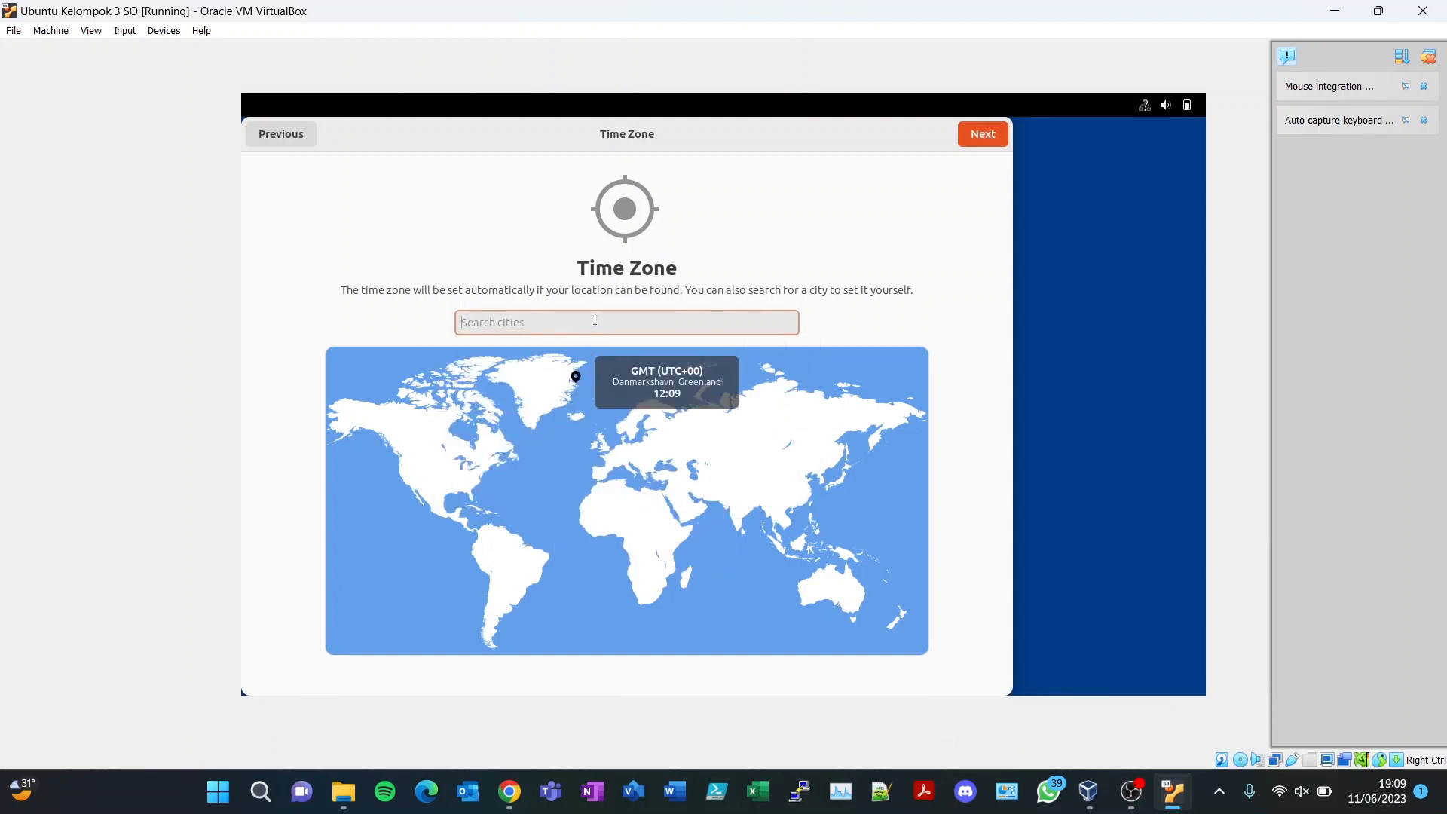
{"action": "type", "text": "Ja"}
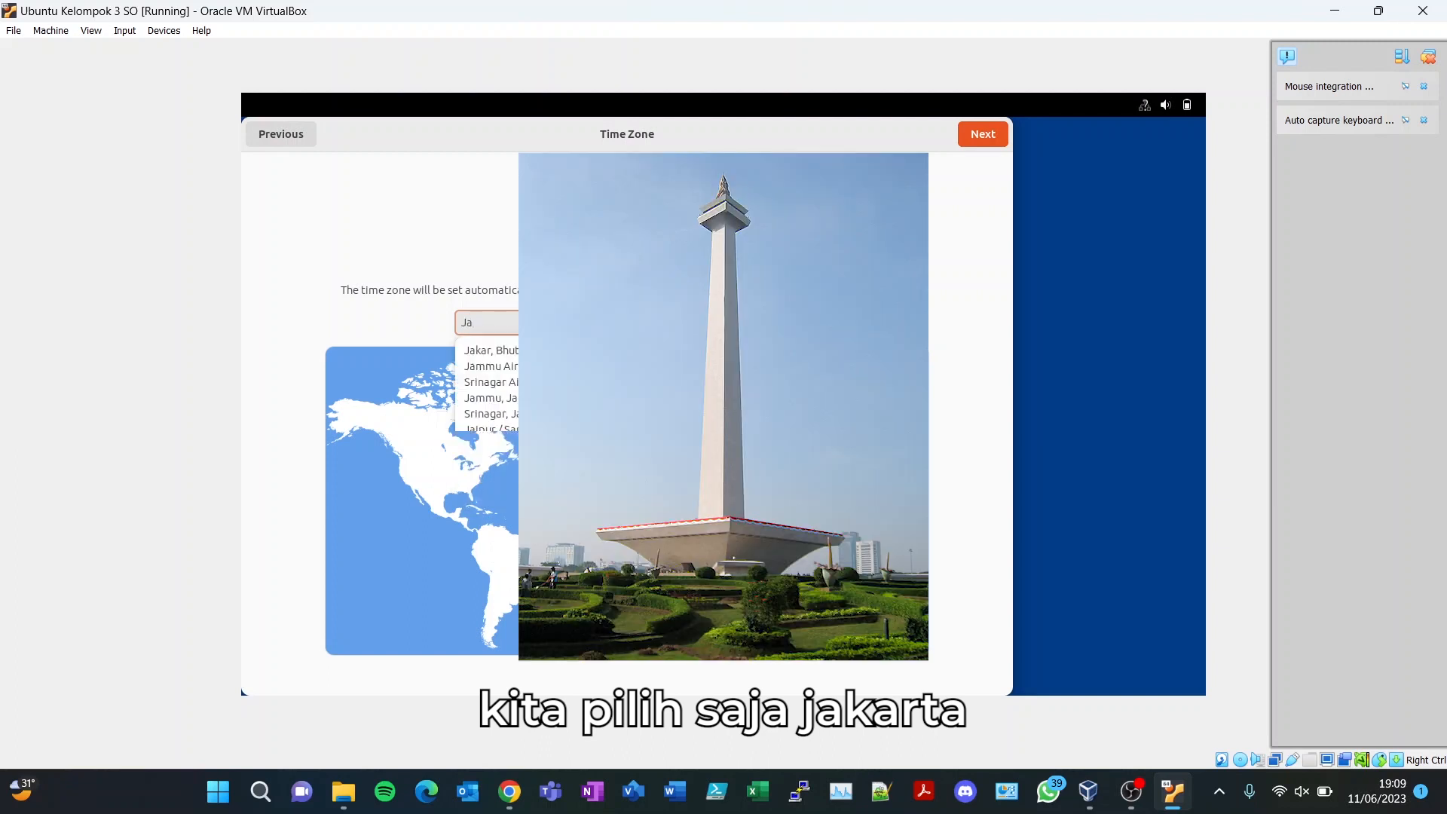
{"action": "type", "text": "kar"}
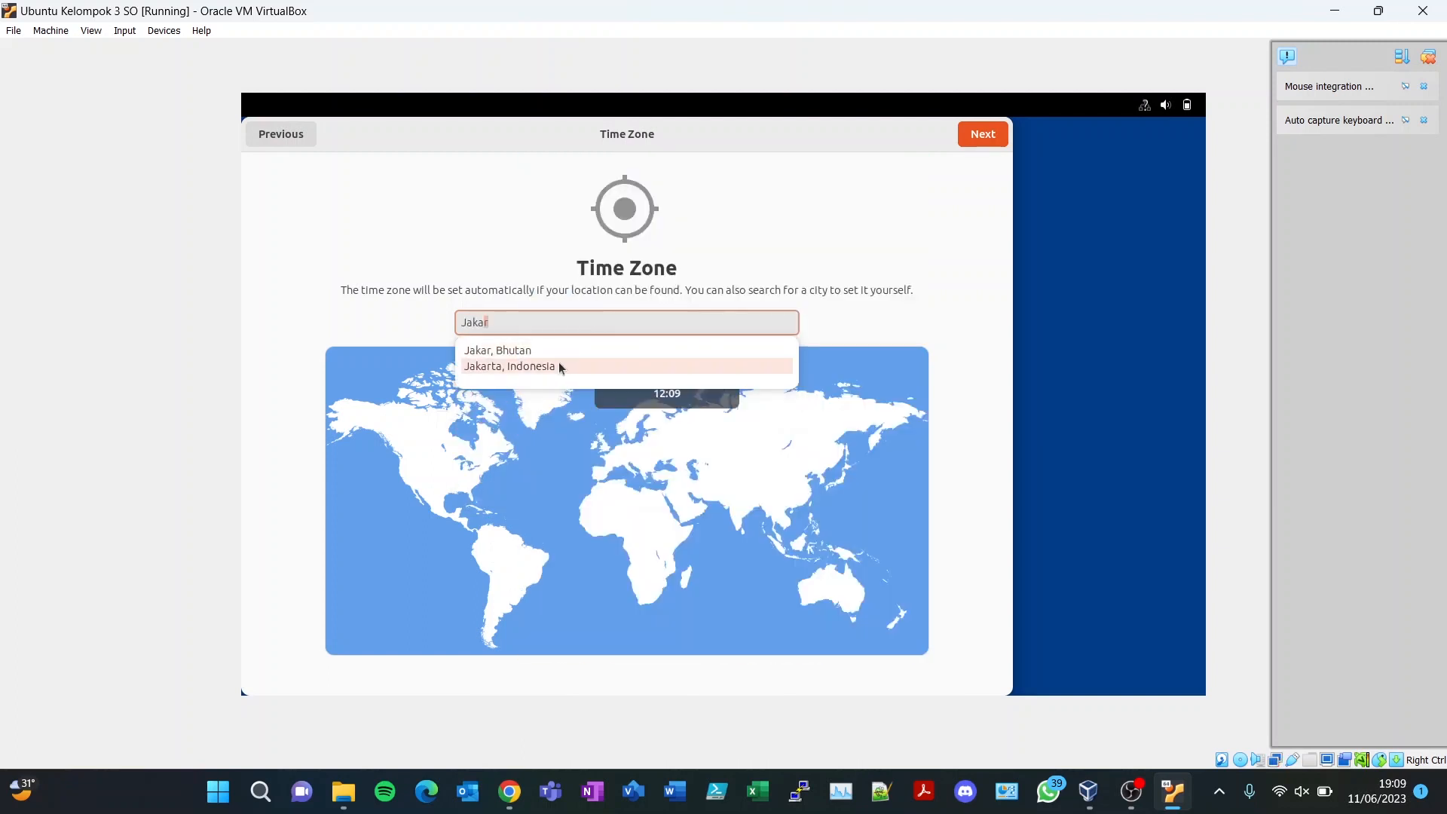
{"action": "left_click", "coordinate": [564, 366]}
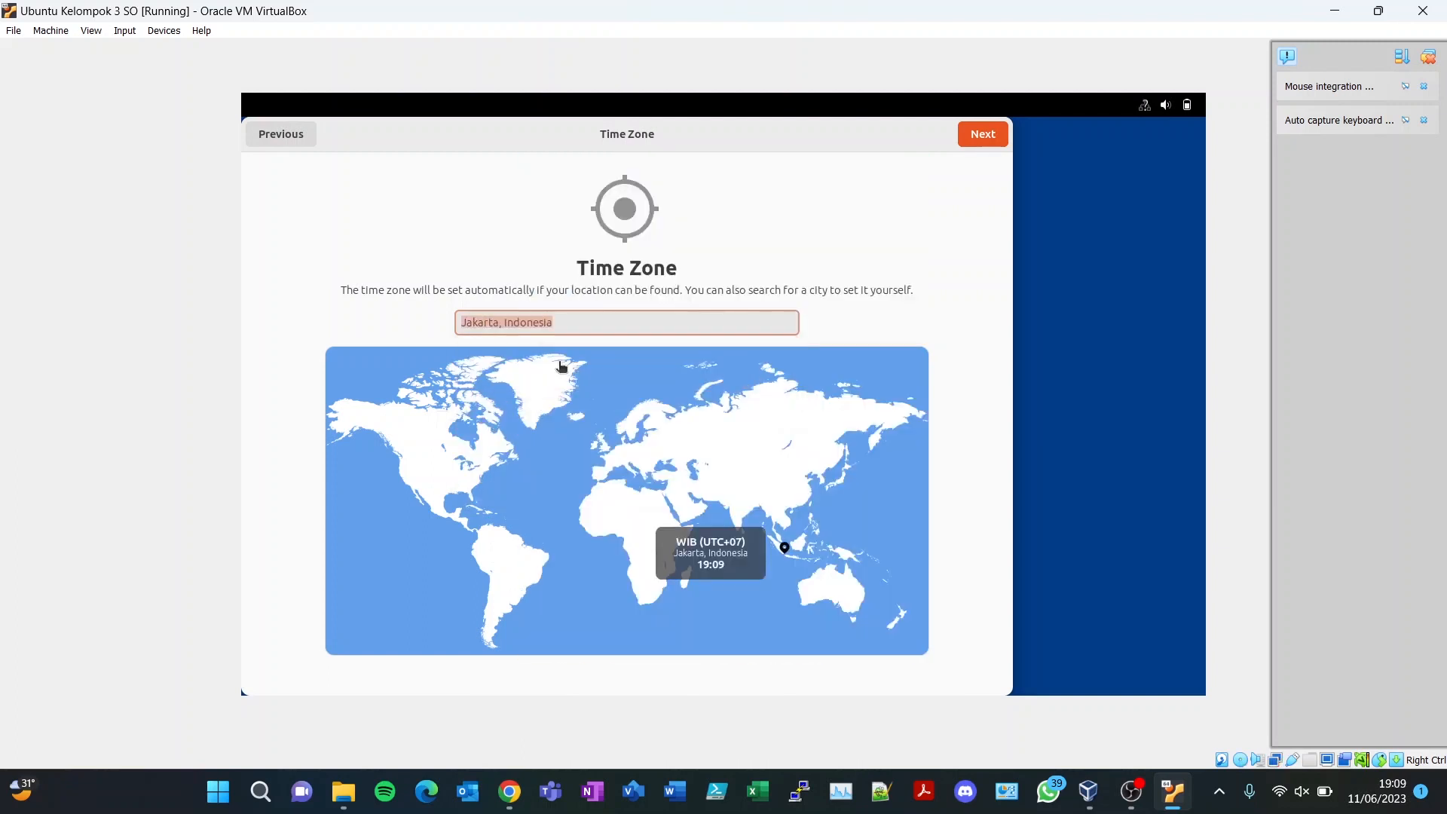
{"action": "left_click", "coordinate": [983, 139]}
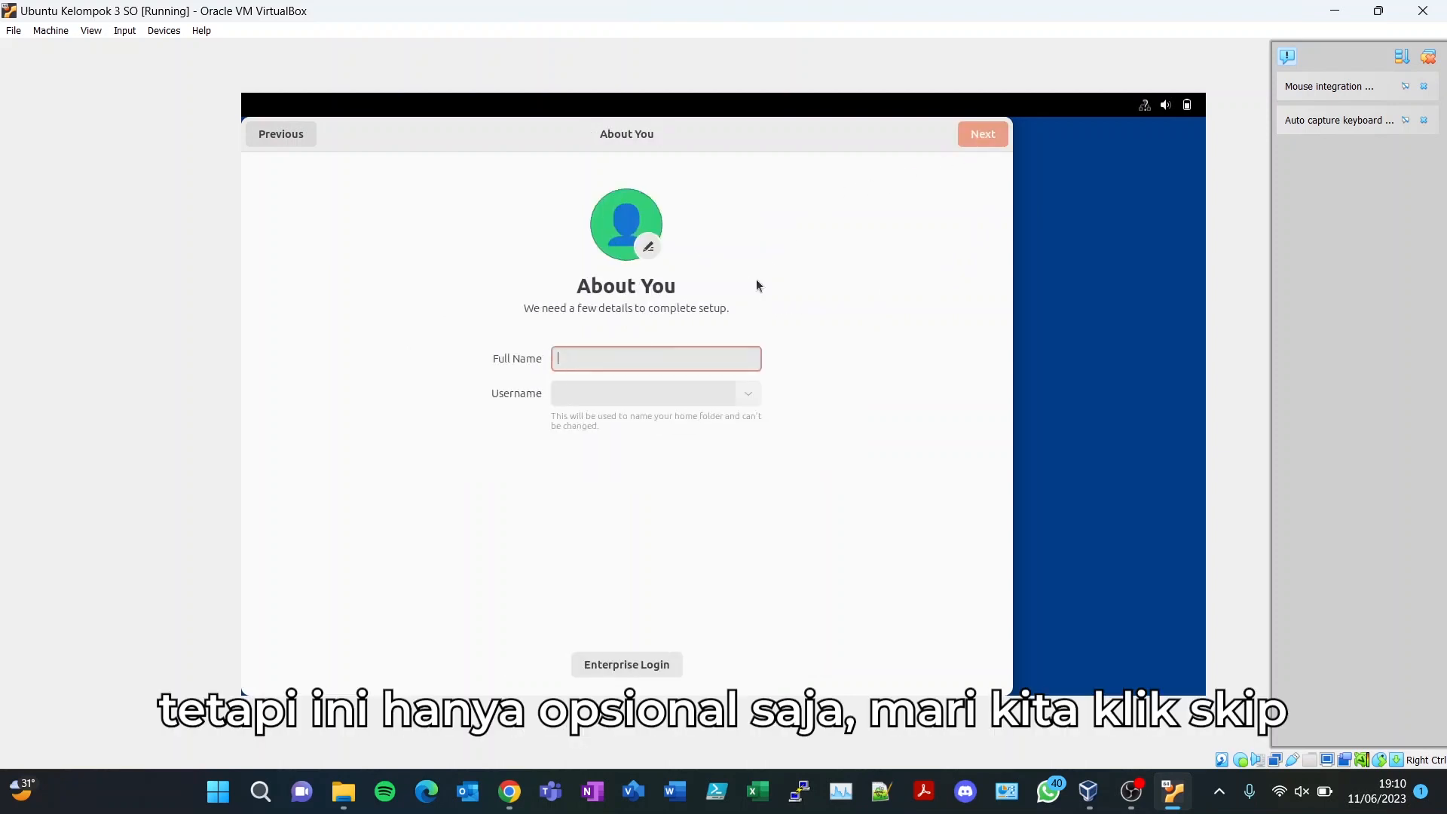
{"action": "type", "text": "MuhmadU a"}
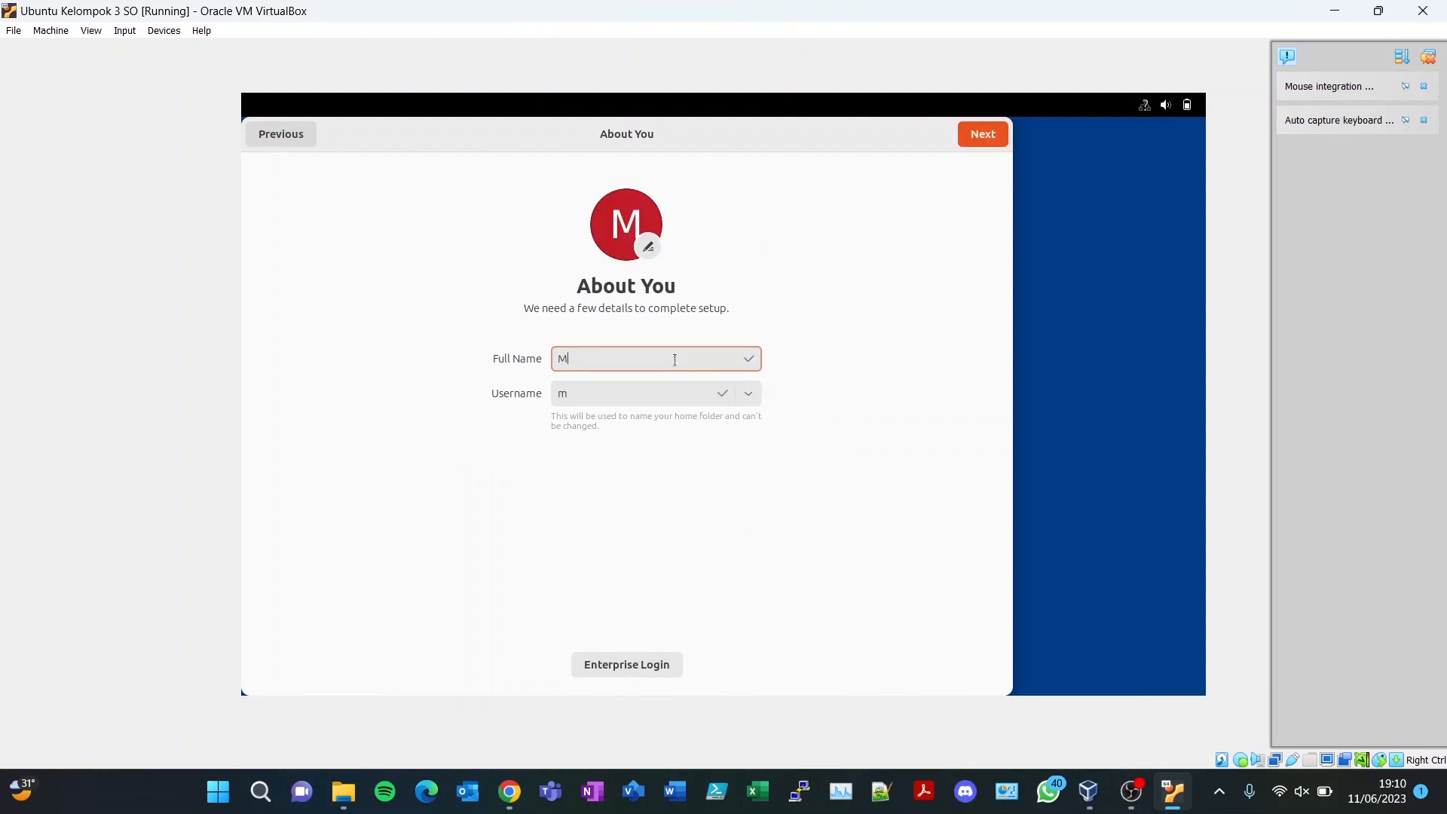
{"action": "key", "text": "BackSpace"}
{"action": "key", "text": "BackSpace"}
{"action": "key", "text": "BackSpace"}
{"action": "key", "text": "BackSpace"}
{"action": "key", "text": "BackSpace"}
{"action": "key", "text": "BackSpace"}
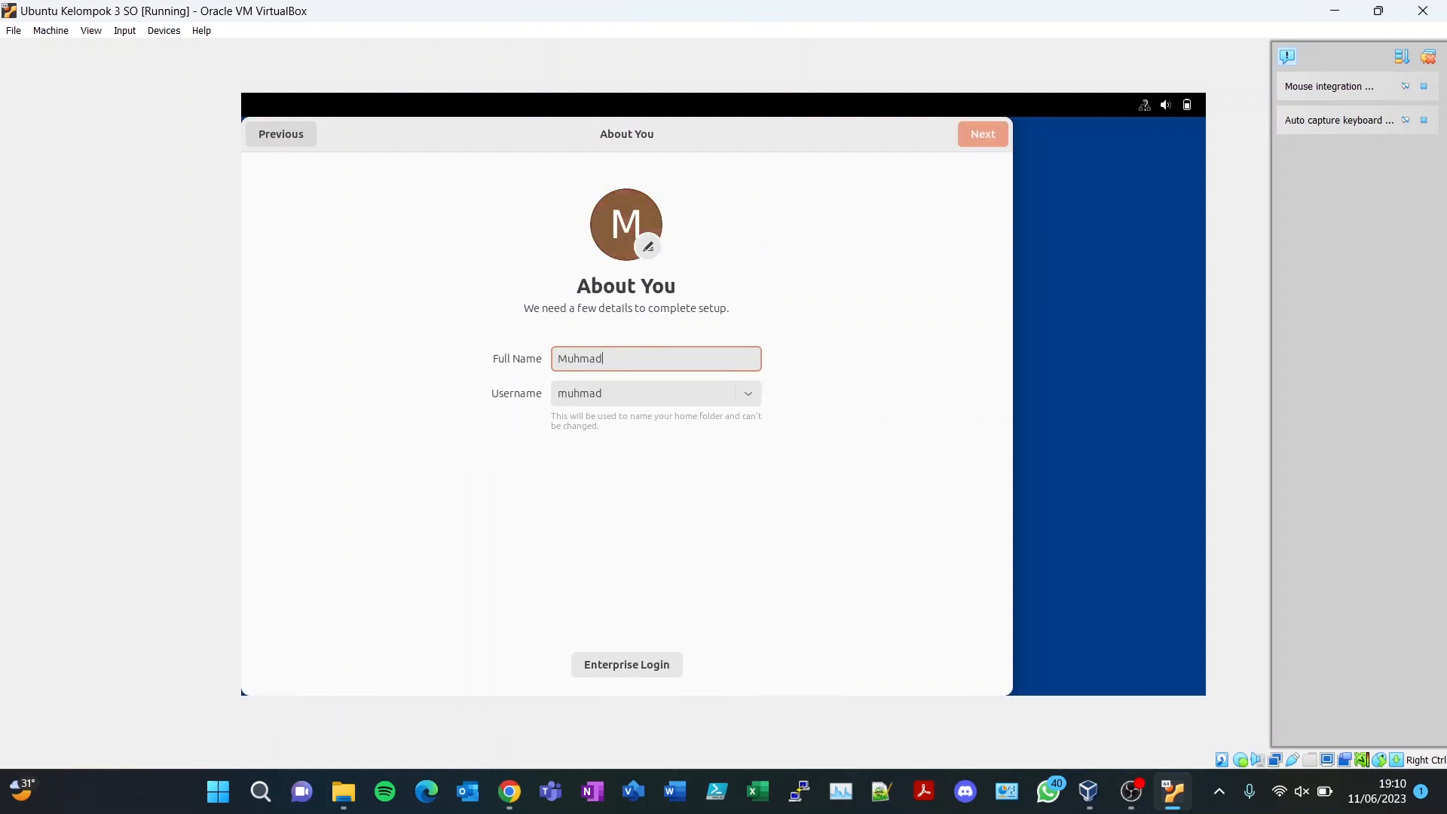
{"action": "type", "text": "amad U"}
{"action": "type", "text": "sman"}
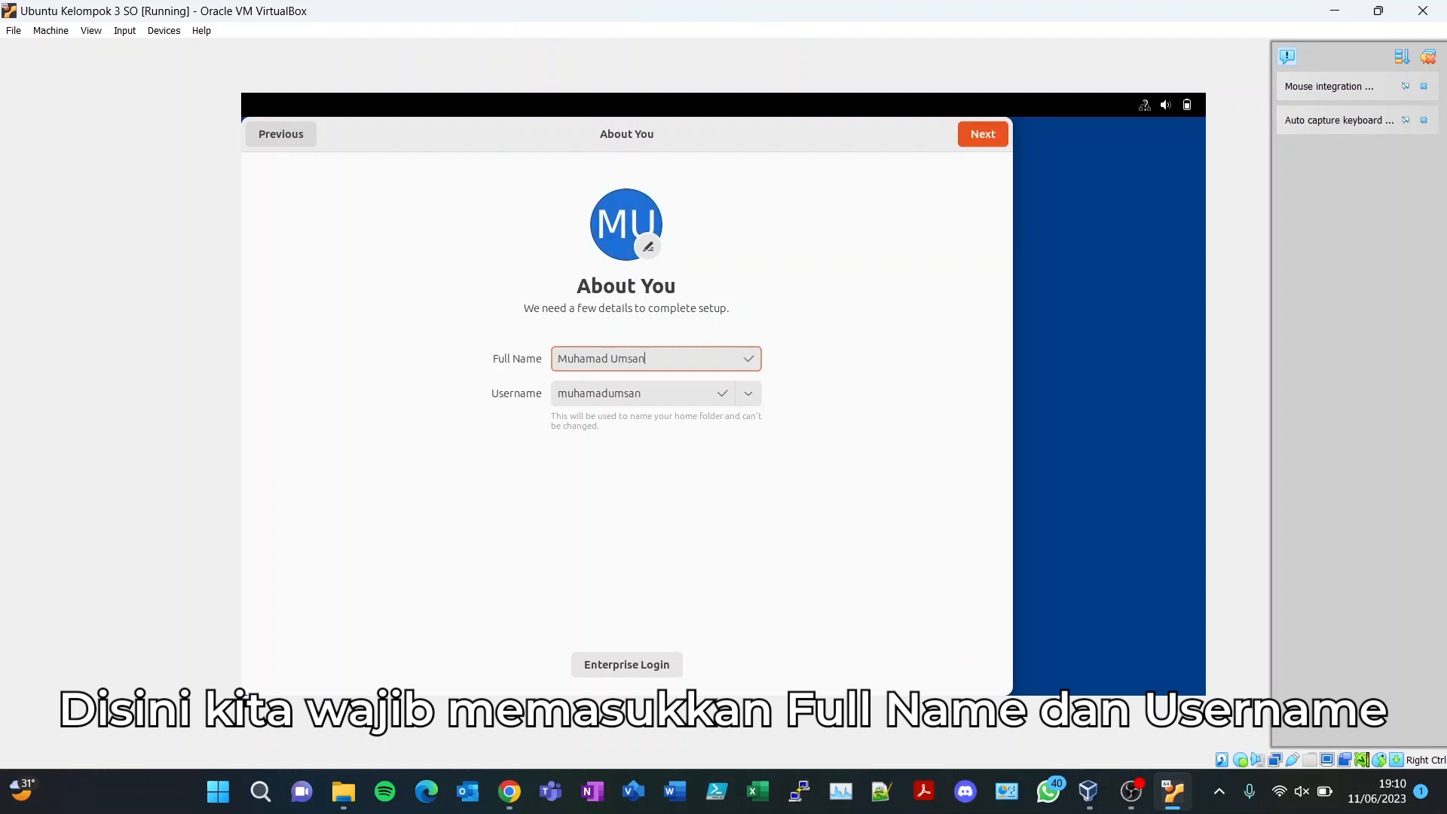
{"action": "type", "text": " Fauzi"}
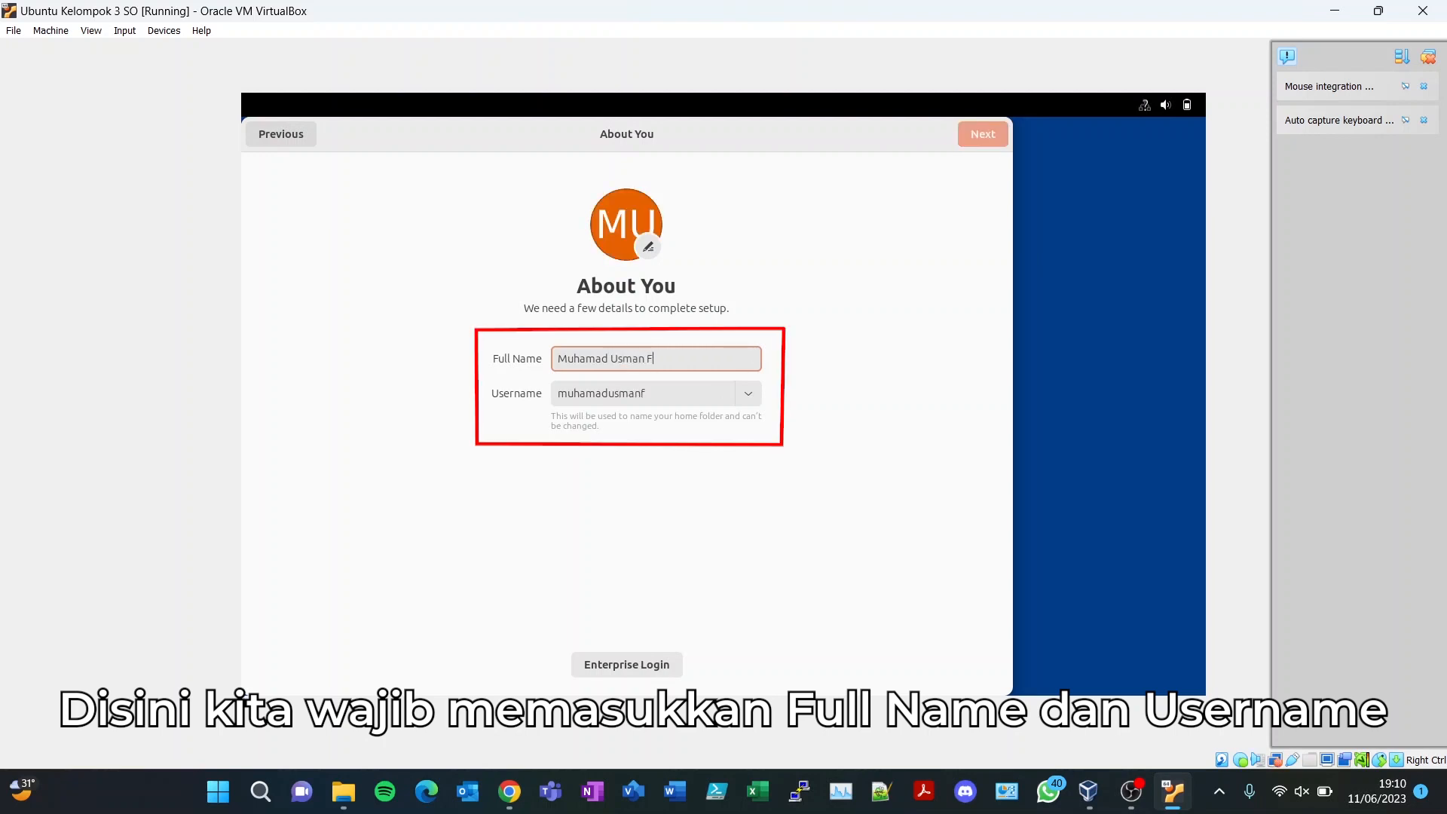
{"action": "key", "text": "Tab"}
{"action": "type", "text": "kelompko"}
{"action": "key", "text": "BackSpace"}
{"action": "key", "text": "BackSpace"}
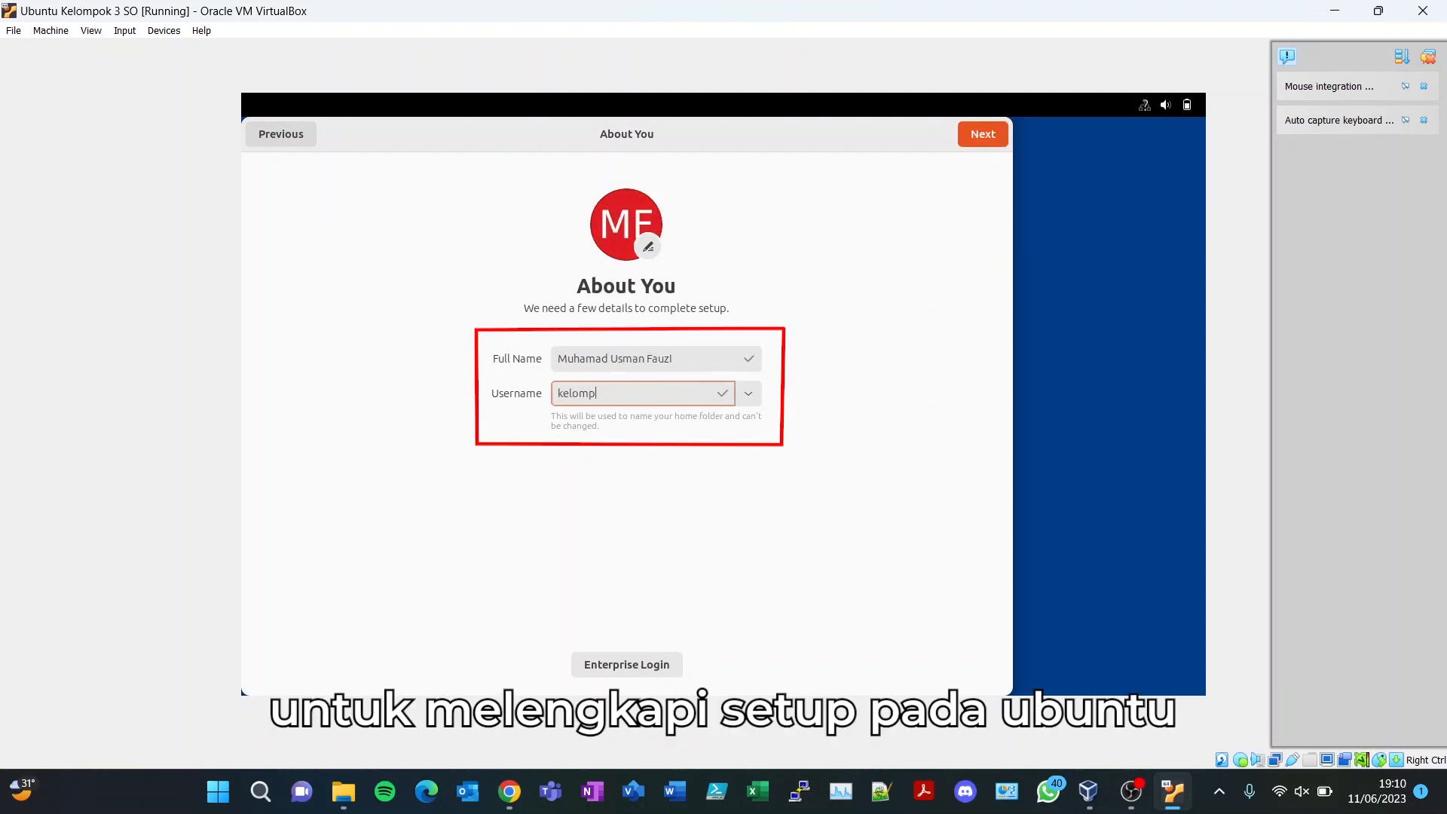
{"action": "type", "text": "ok3"}
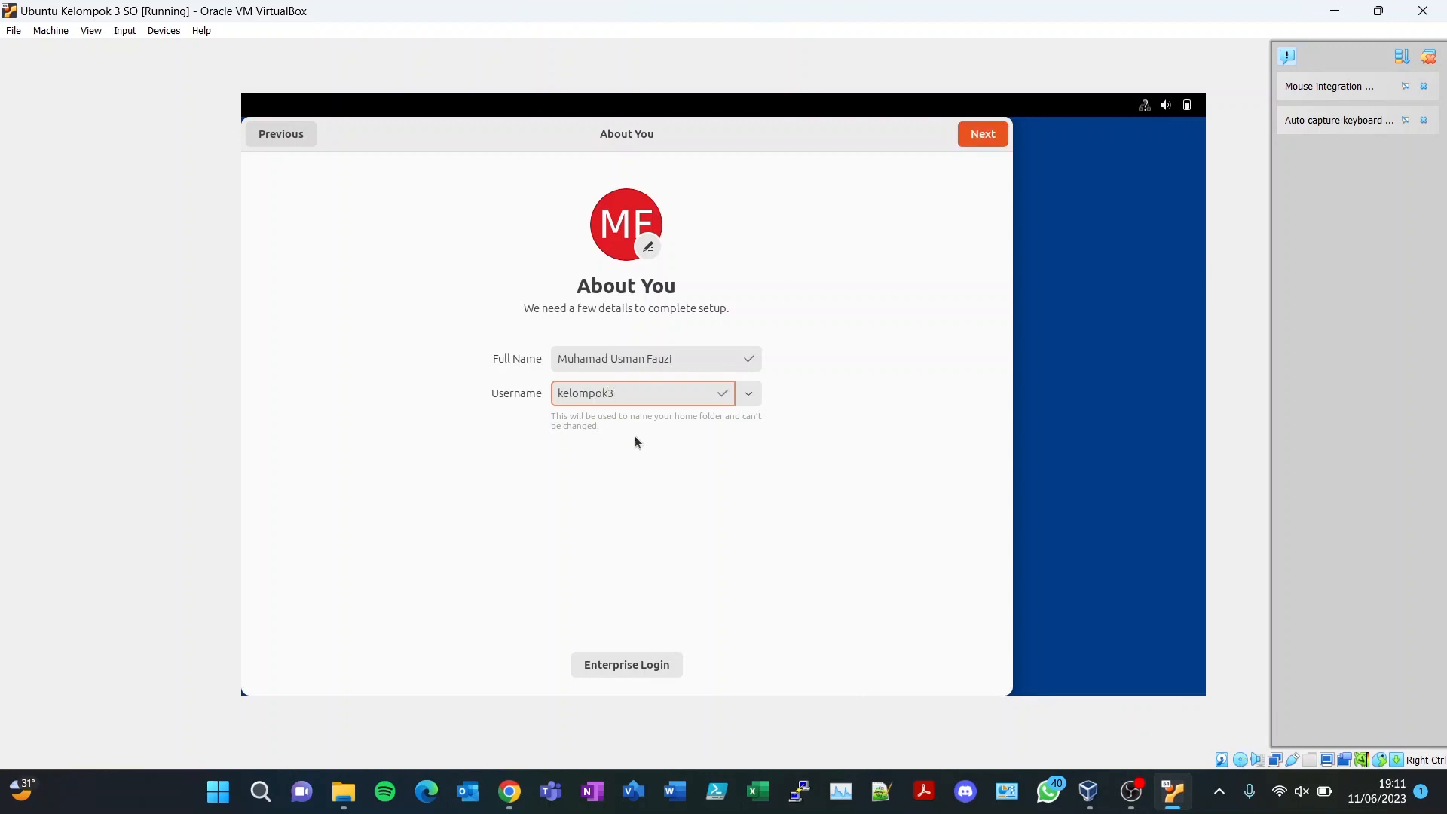
{"action": "left_click", "coordinate": [982, 144]}
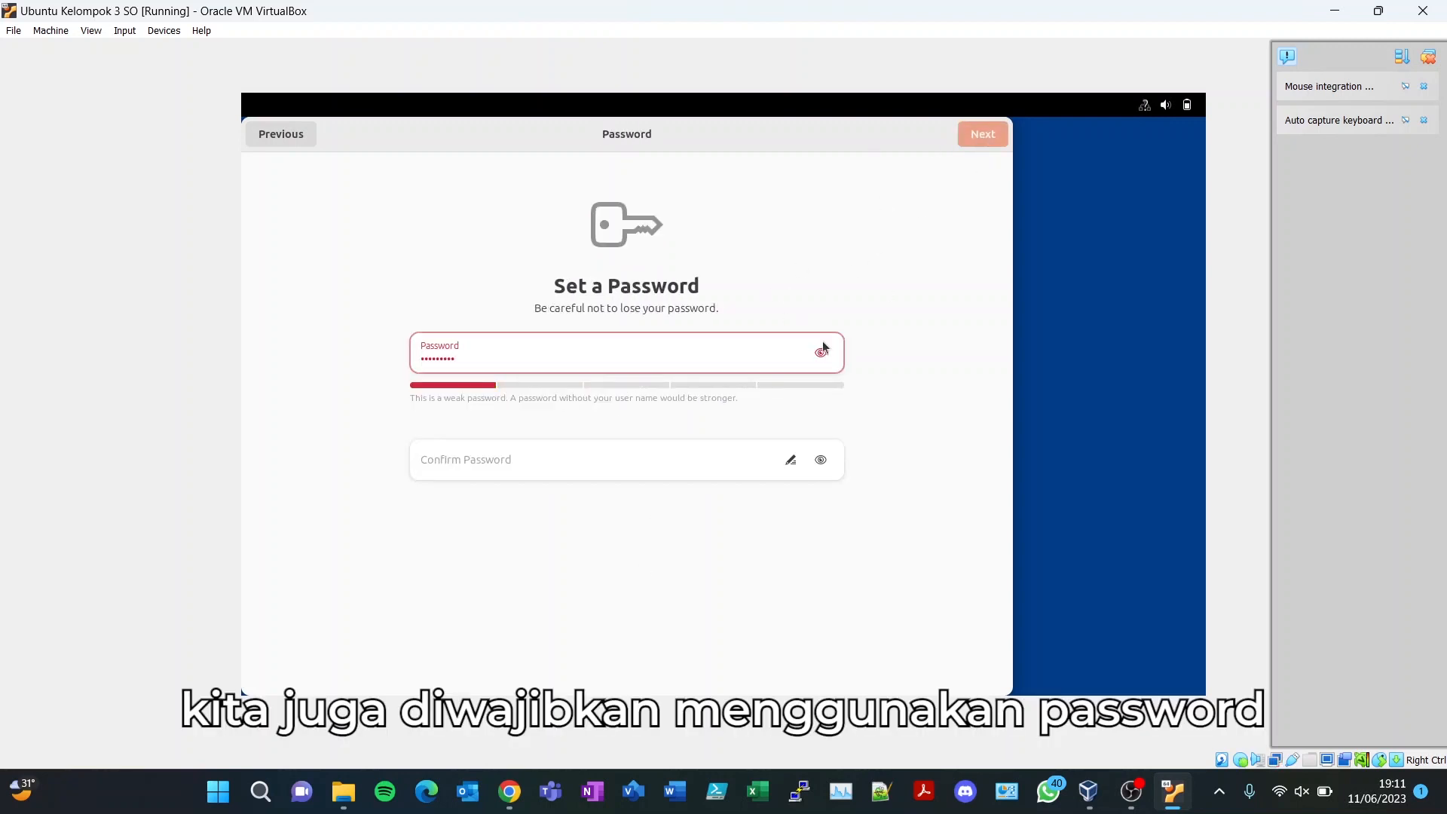
- Type the account password, revealing it to correct the characters
{"action": "left_click", "coordinate": [821, 352]}
{"action": "key", "text": "BackSpace"}
{"action": "type", "text": "K"}
{"action": "left_click", "coordinate": [484, 361]}
{"action": "key", "text": "BackSpace"}
- Type the confirmation password and reveal it to fix its typo
{"action": "left_click", "coordinate": [520, 460]}
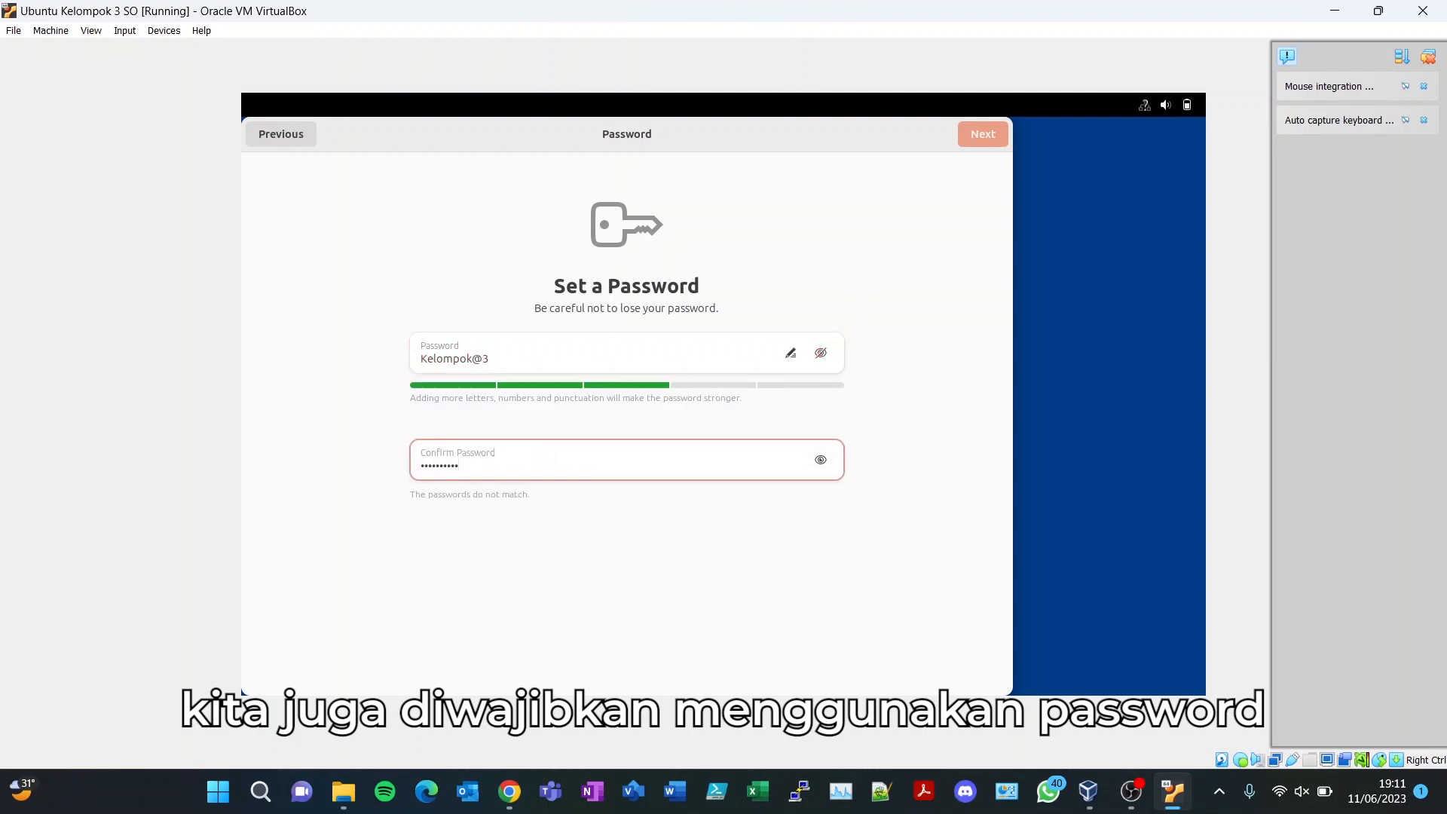
{"action": "left_click", "coordinate": [820, 460]}
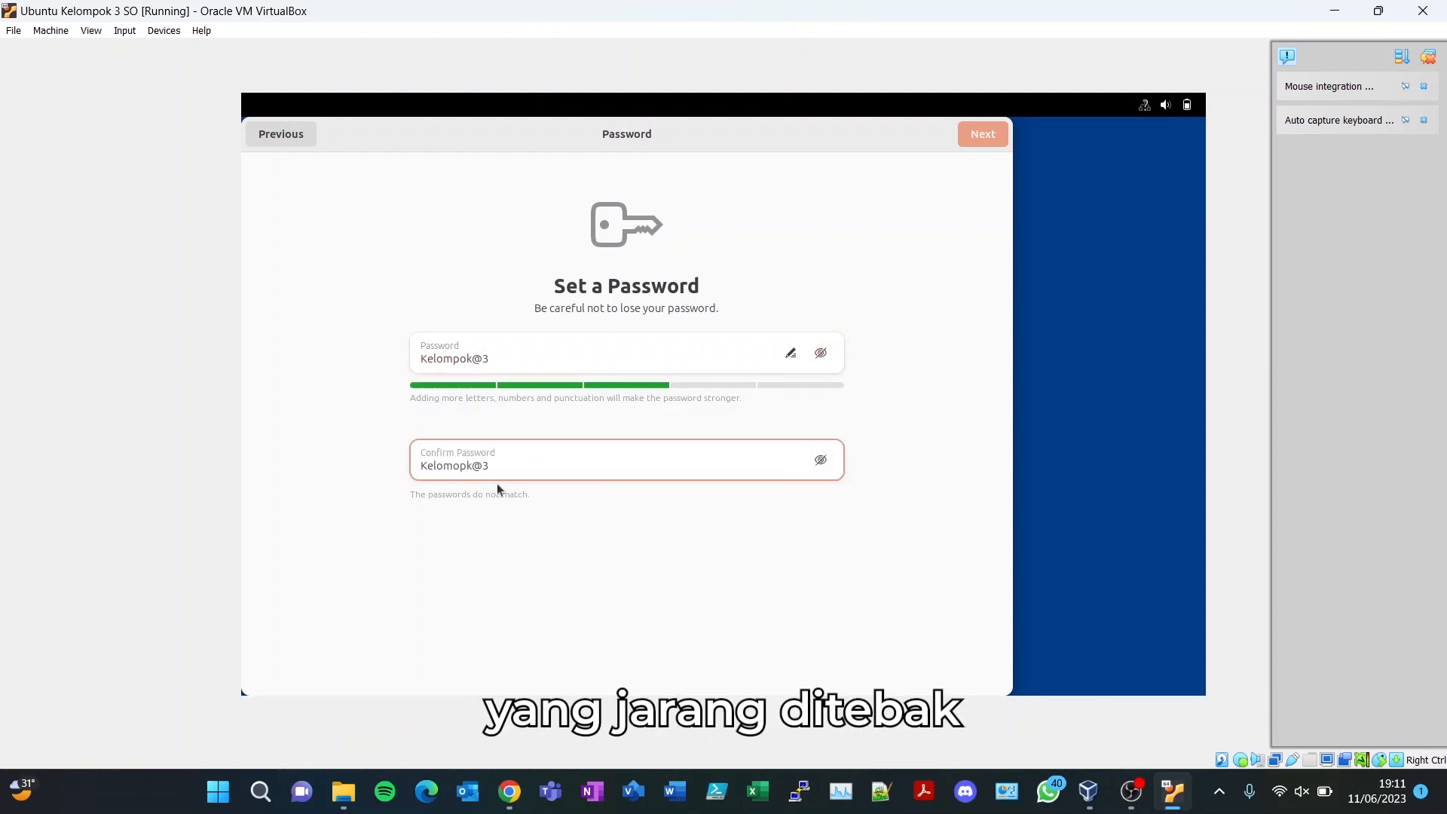
{"action": "key", "text": "BackSpace"}
{"action": "key", "text": "BackSpace"}
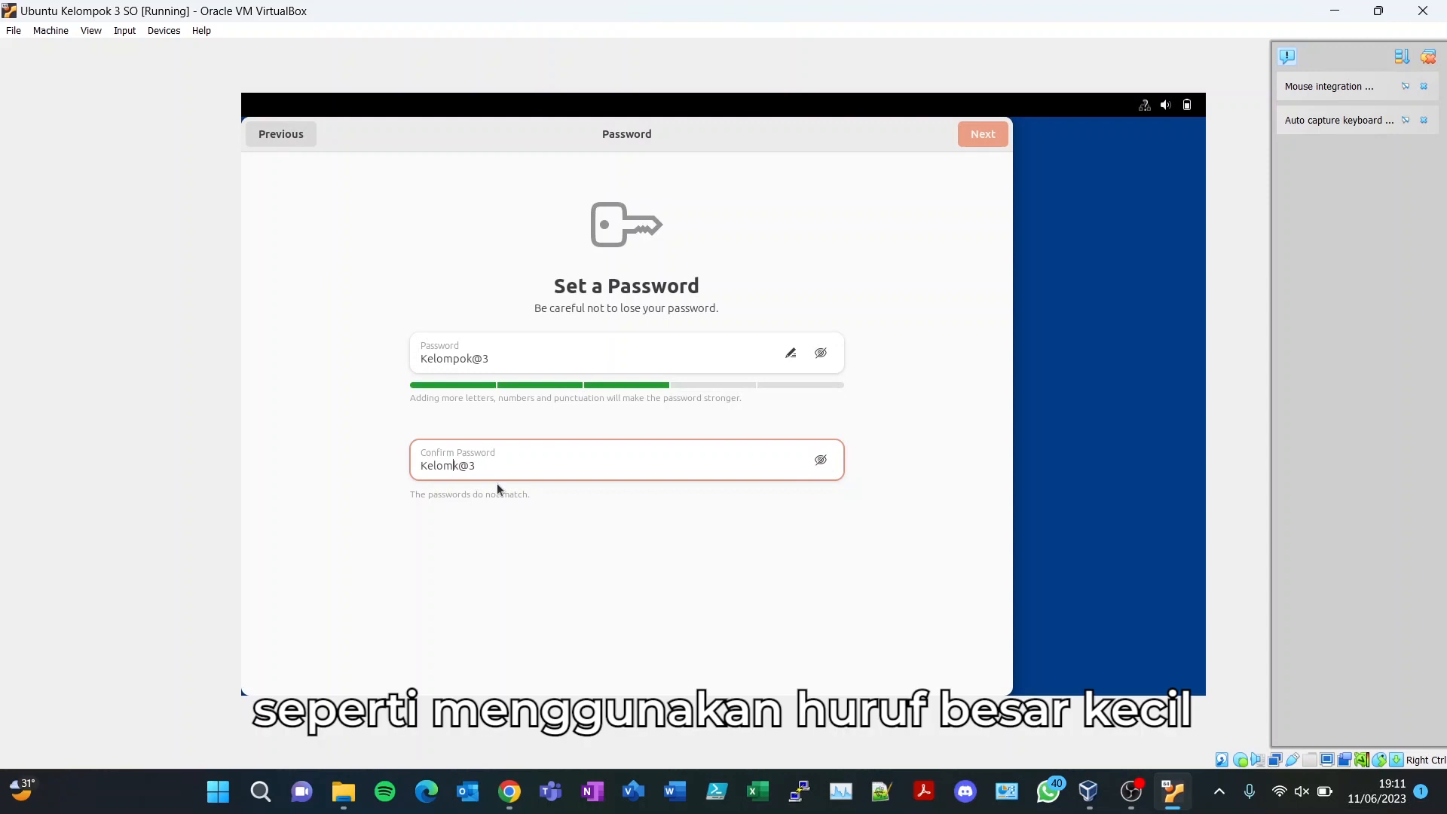
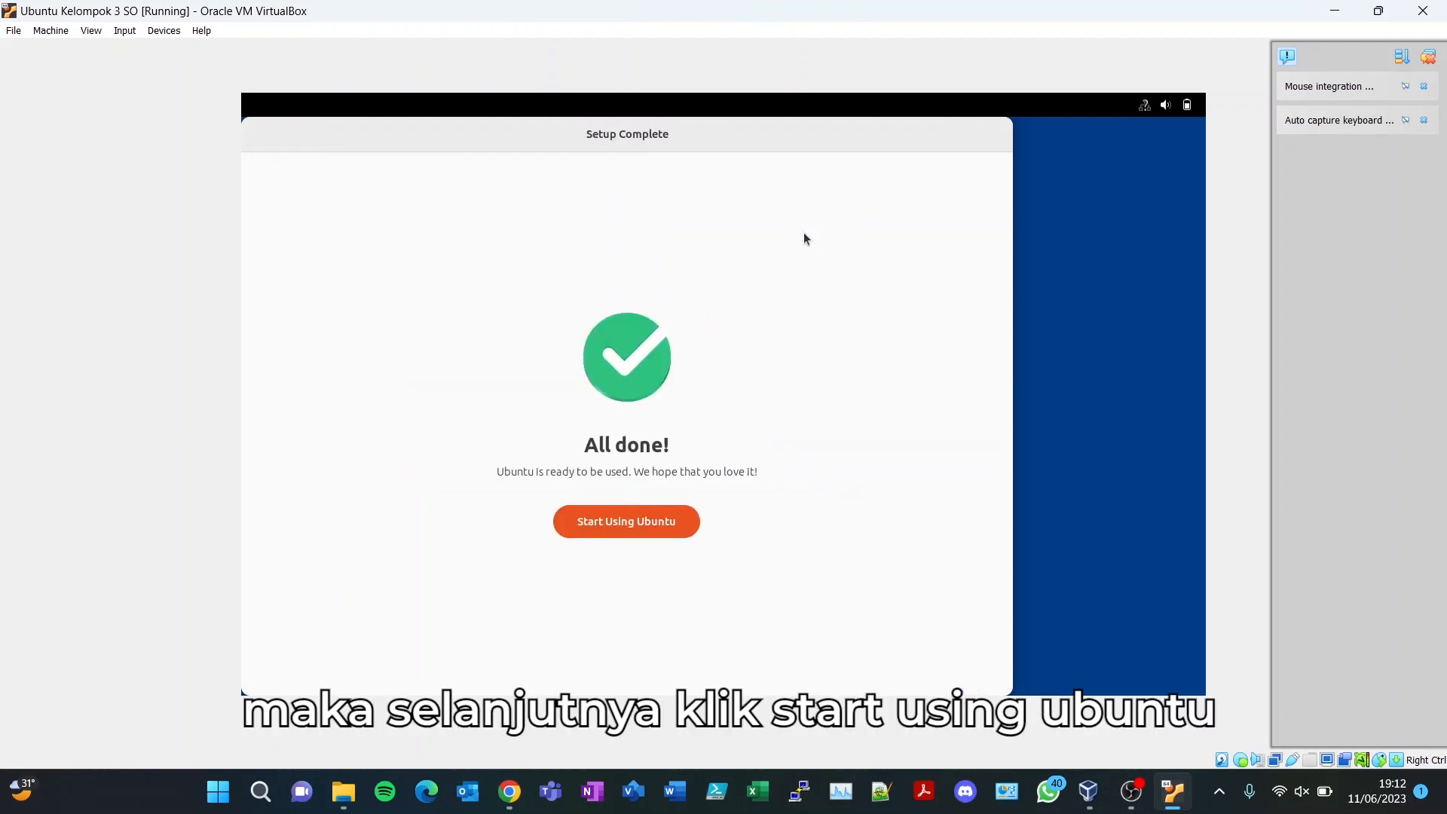
- Finish Ubuntu setup with Start Using Ubuntu, reaching the 23.04 desktop where Find Files on Desktop opens
{"action": "left_click", "coordinate": [652, 526]}
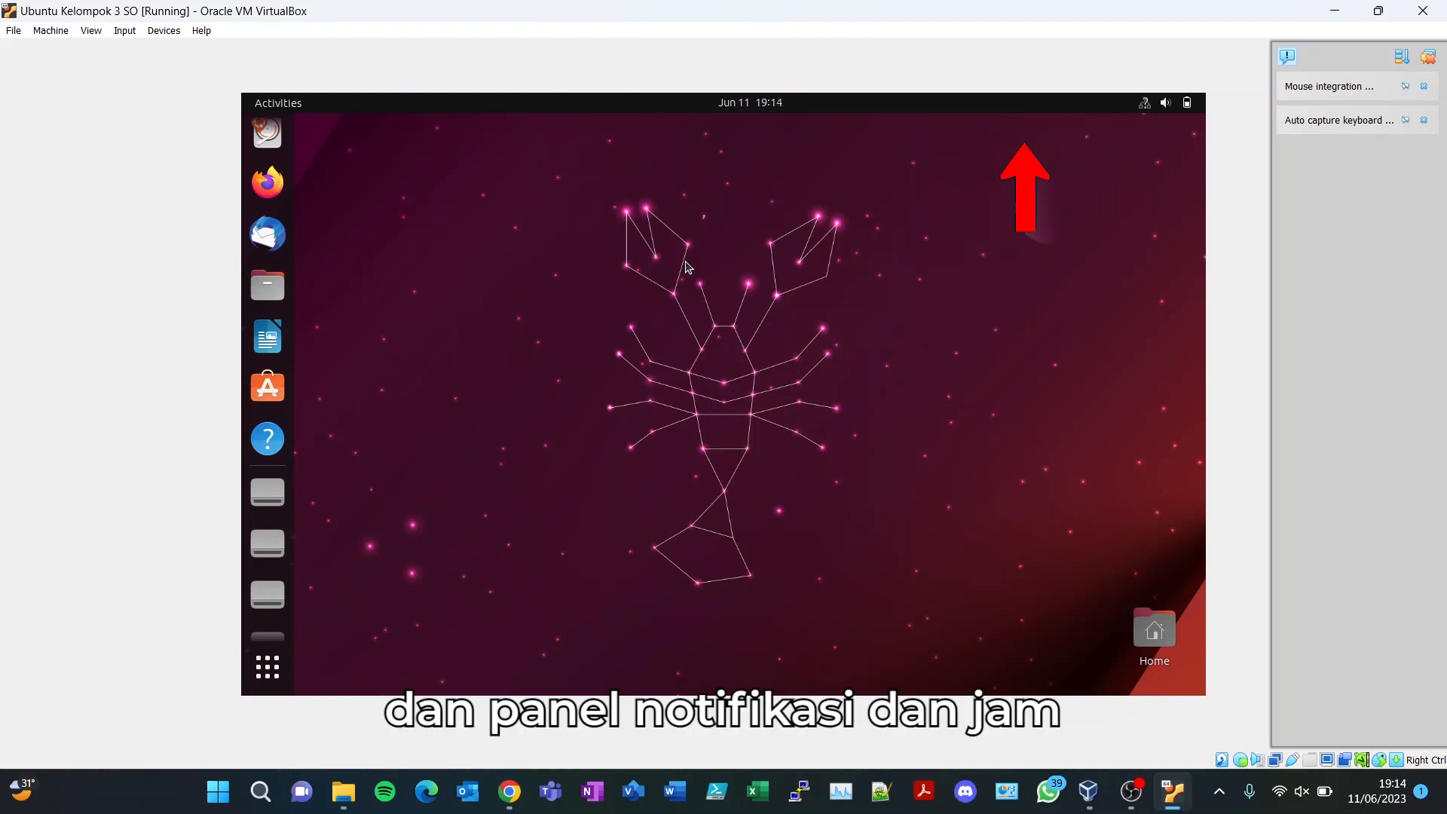
{"action": "key", "text": "ctrl+f"}
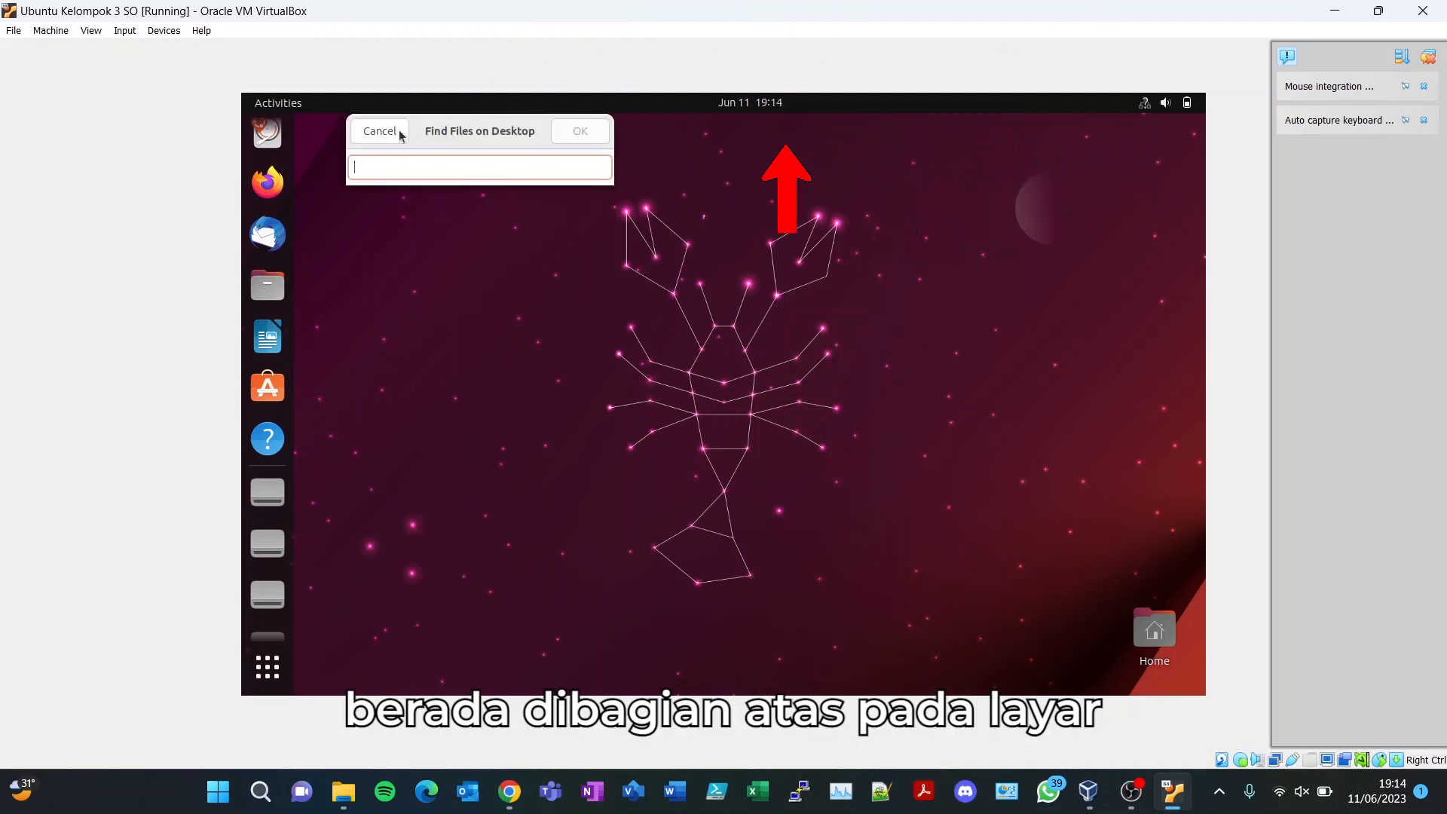
- Switch to the OBS Studio window from the Windows taskbar, with recording still running
{"action": "left_click", "coordinate": [1130, 792]}
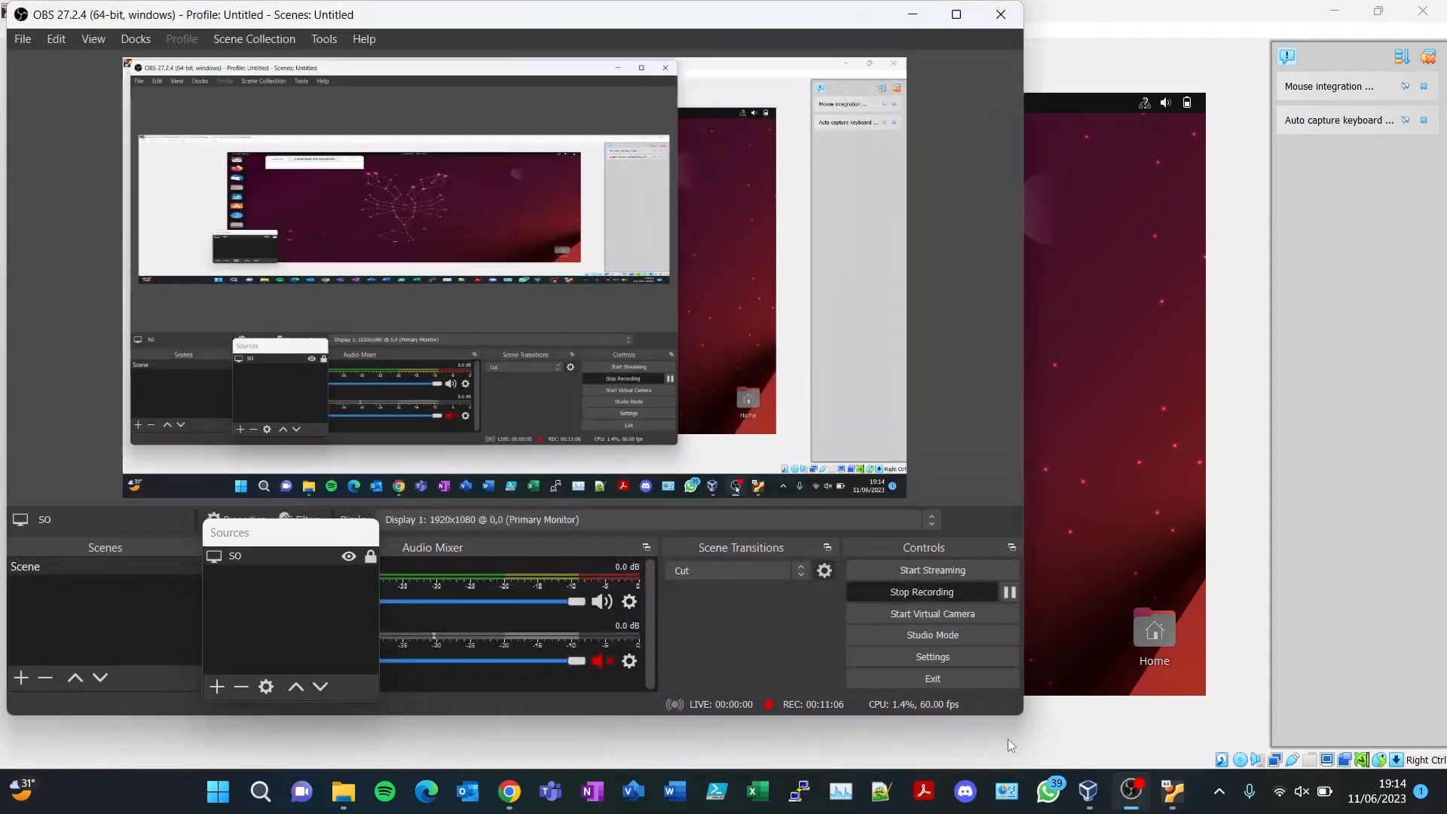